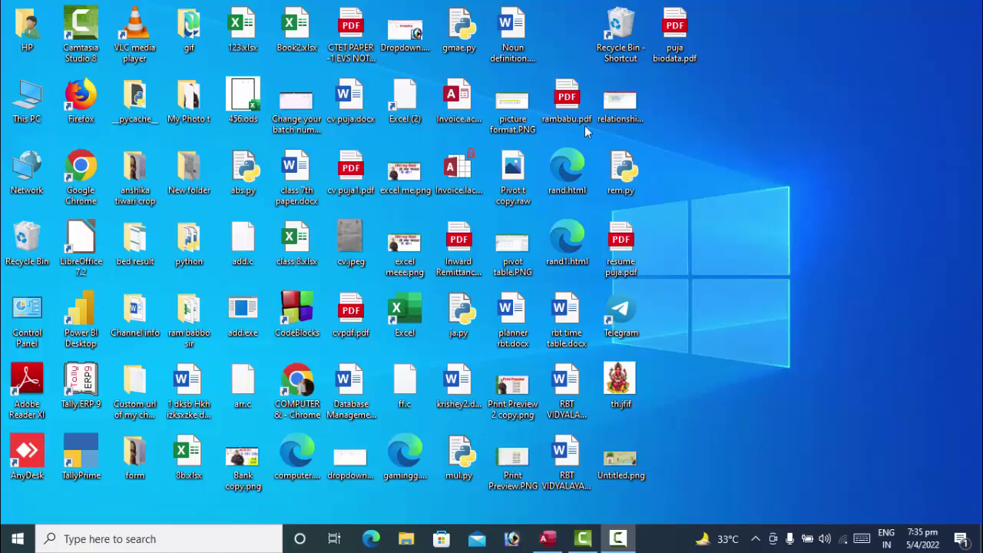
Refresh the desktop and bring the Access database showing Table1 back to the front
right_click(718, 98)
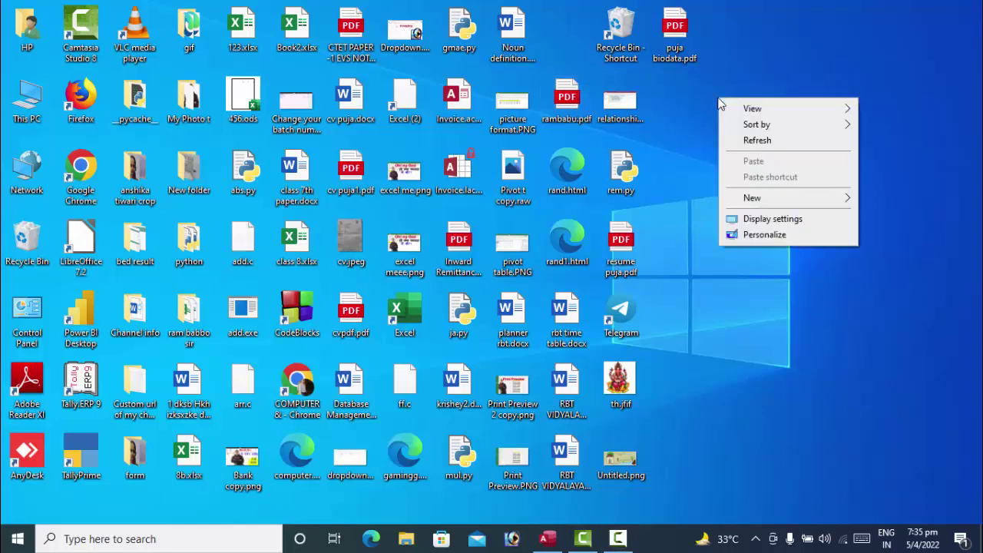
click(743, 142)
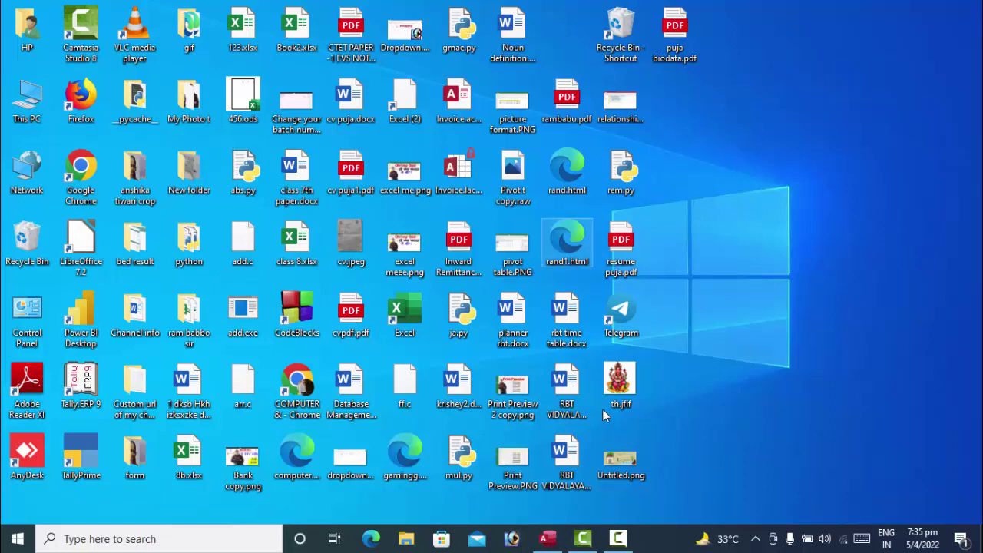
click(546, 538)
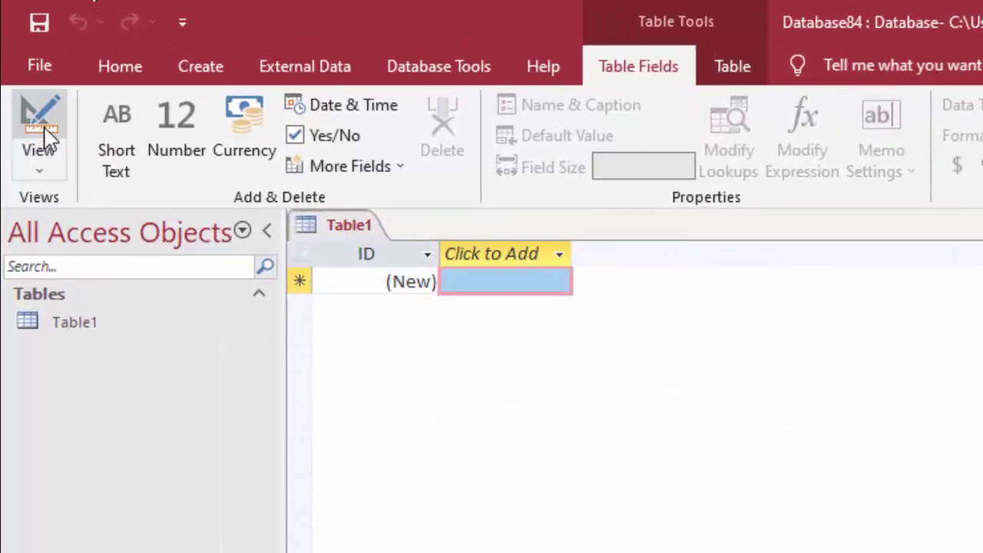
Switch Table1 to Design View and enter ProductT as the table name when saving
click(40, 127)
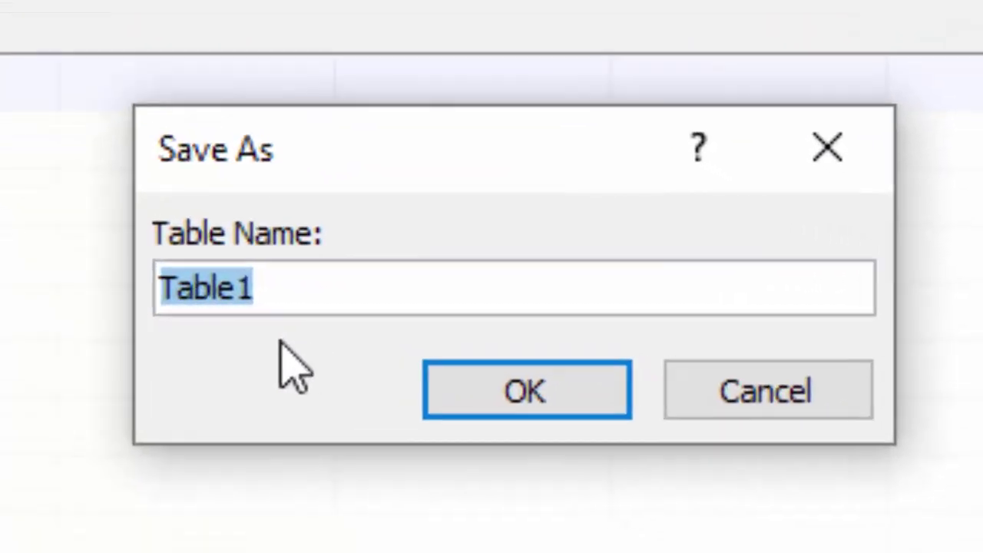
key(BackSpace)
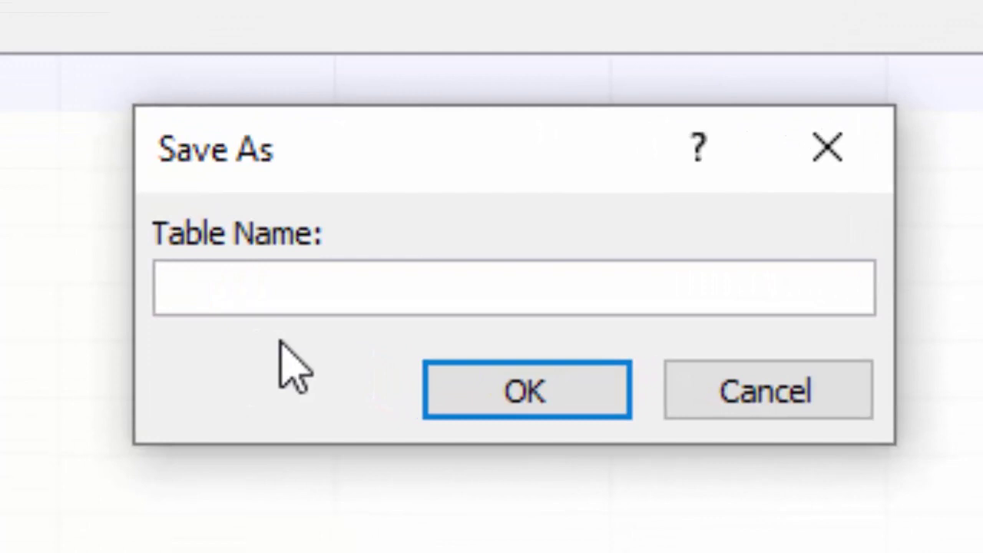
text(Pro)
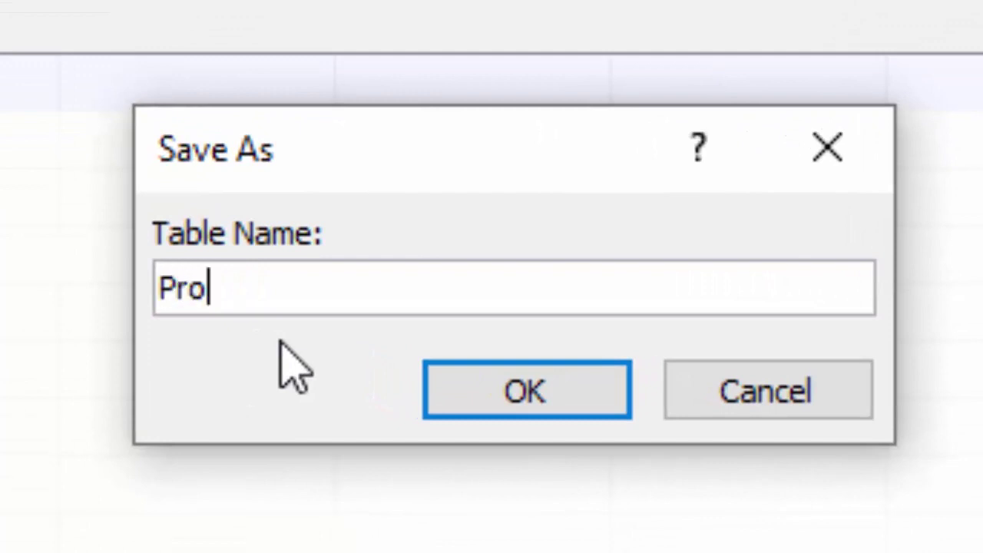
text(duct)
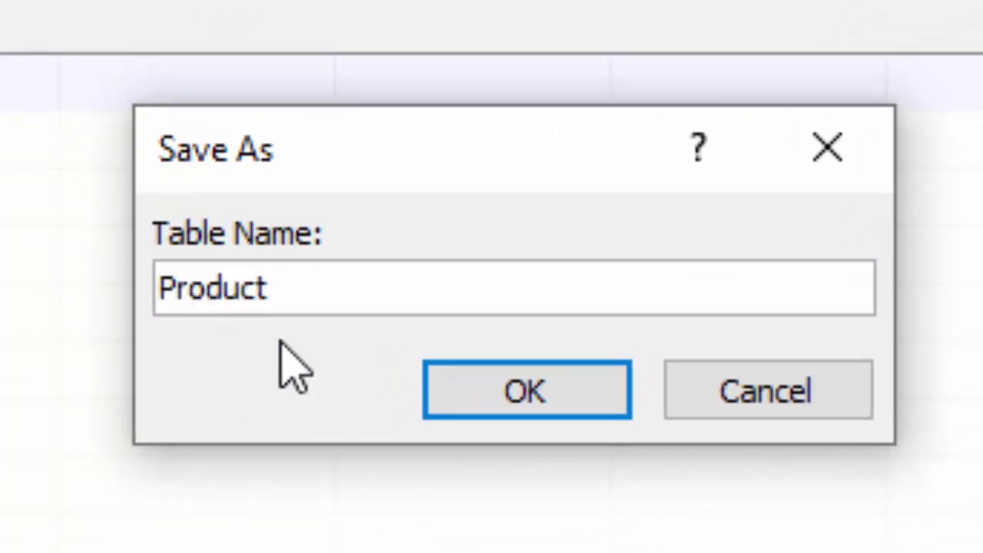
text(T)
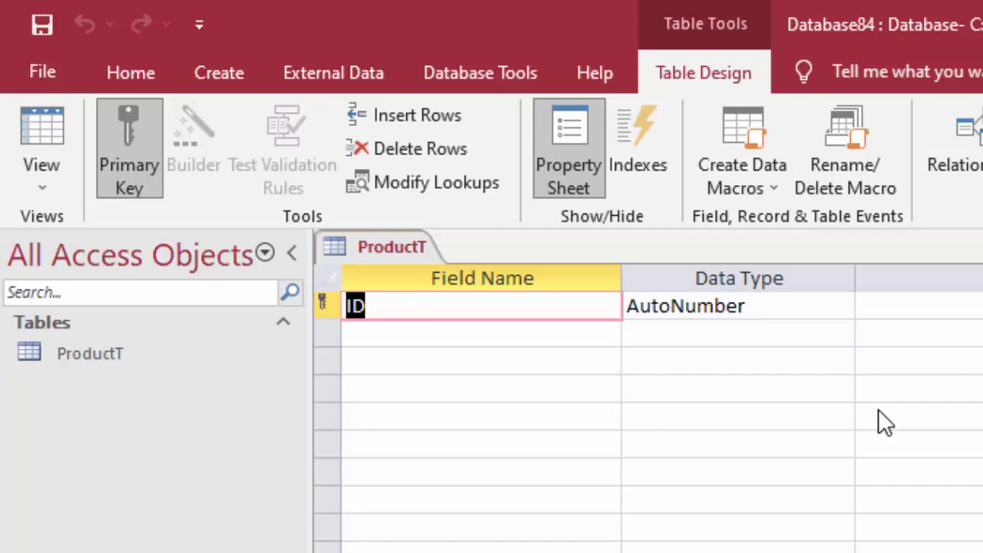
Add a Name of Product field with the Short Text data type
click(410, 345)
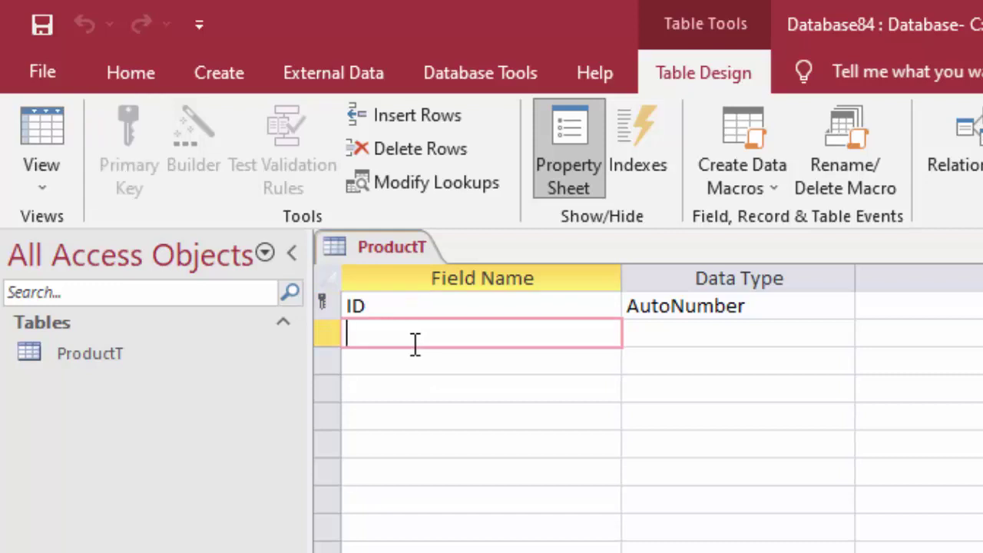
text(Nam)
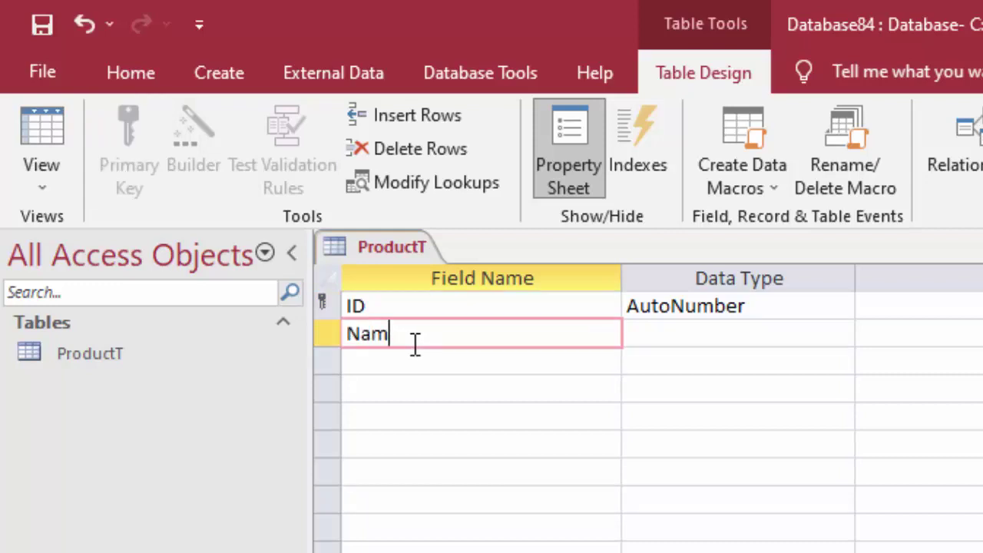
text(e of )
text(Pro)
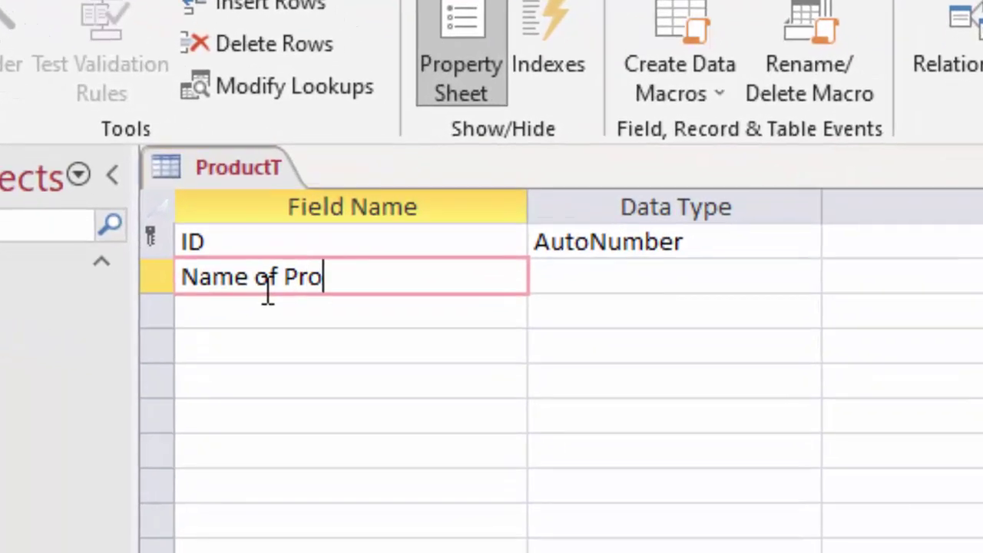
text(duct)
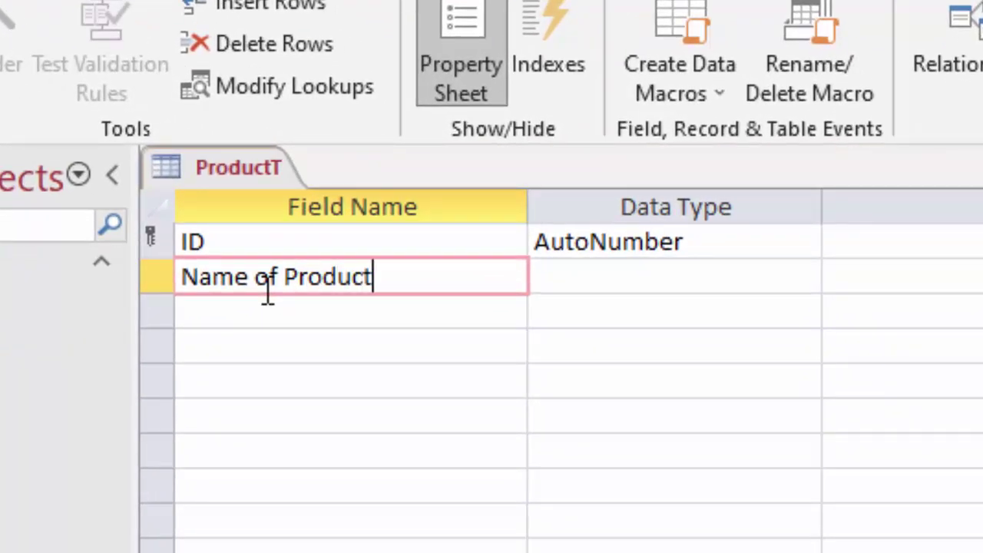
click(580, 273)
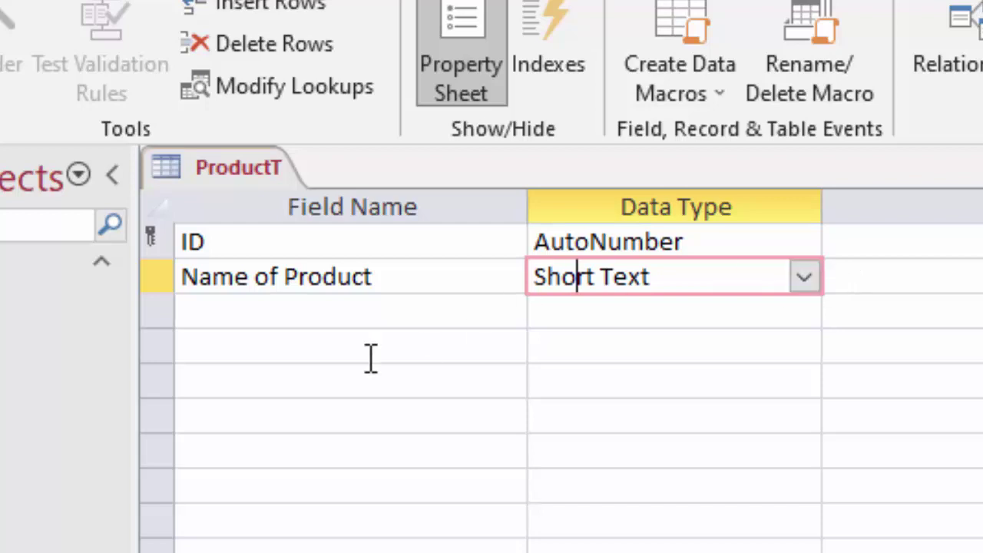
Add a Price field with the Currency data type
click(258, 319)
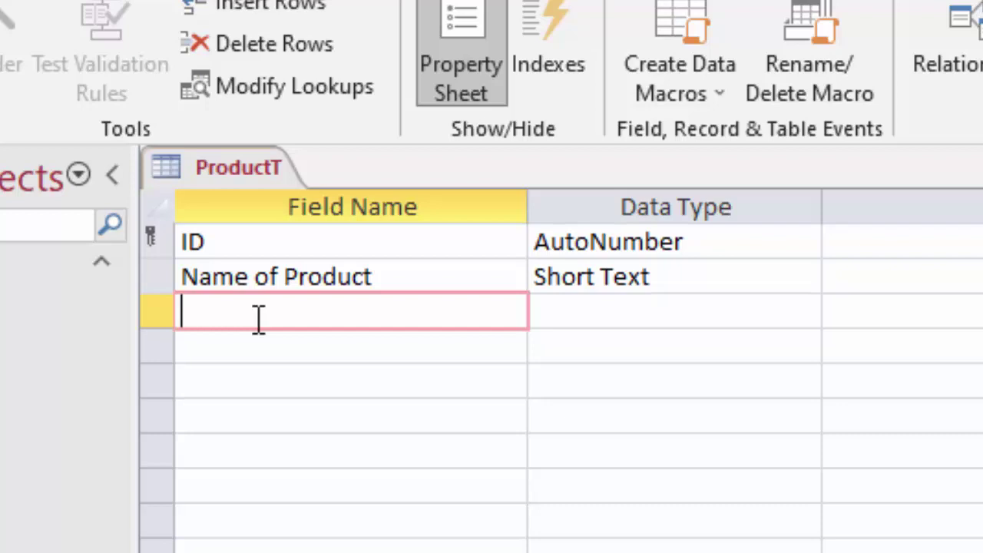
text(Pri)
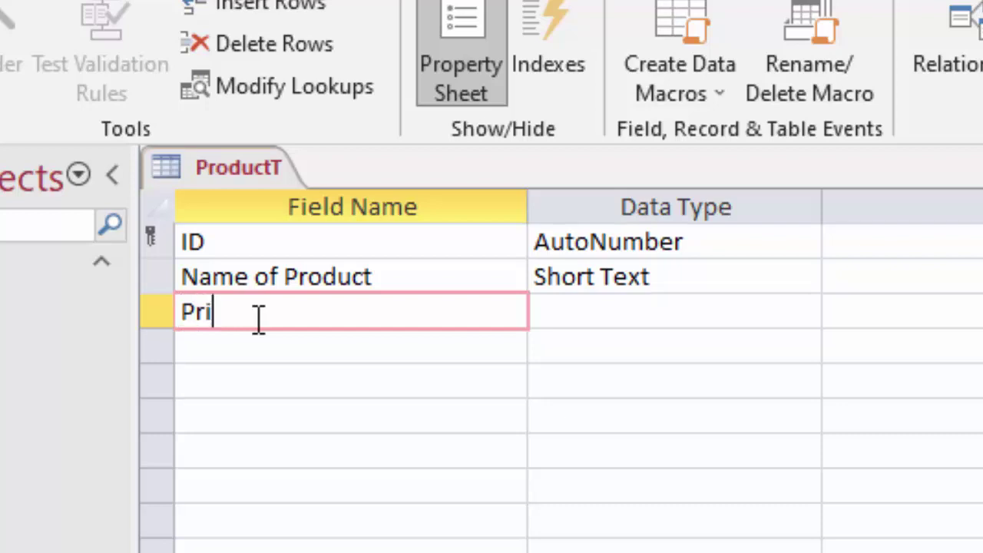
text(ce)
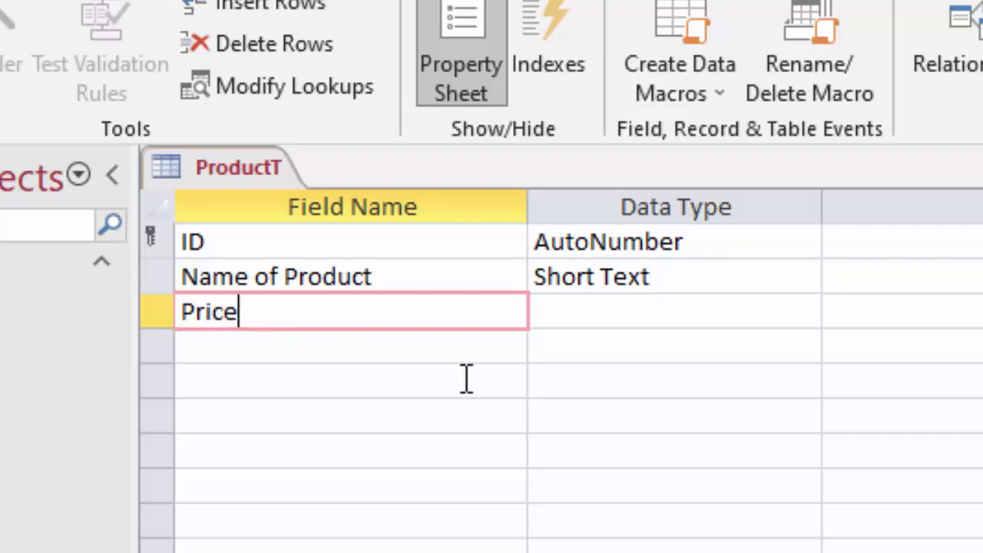
click(583, 311)
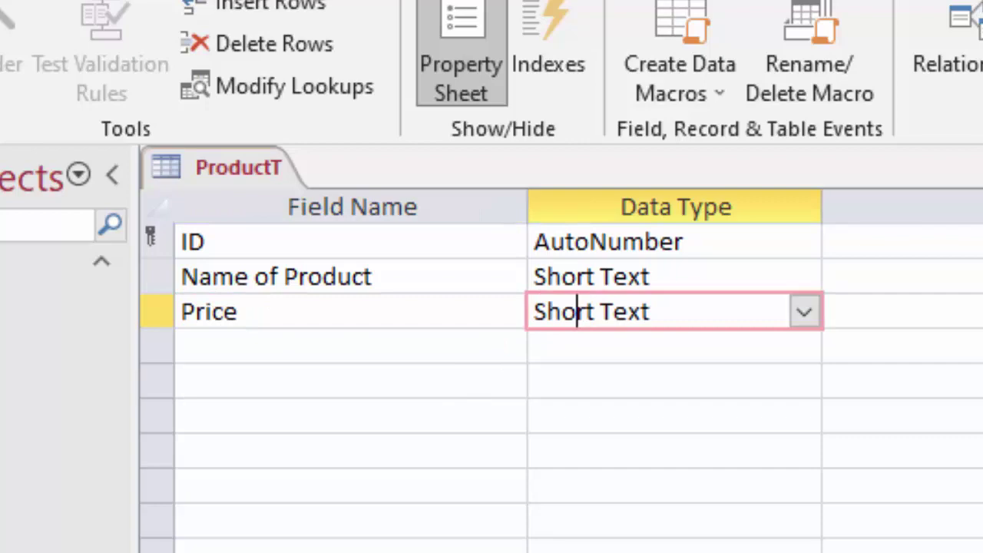
click(805, 315)
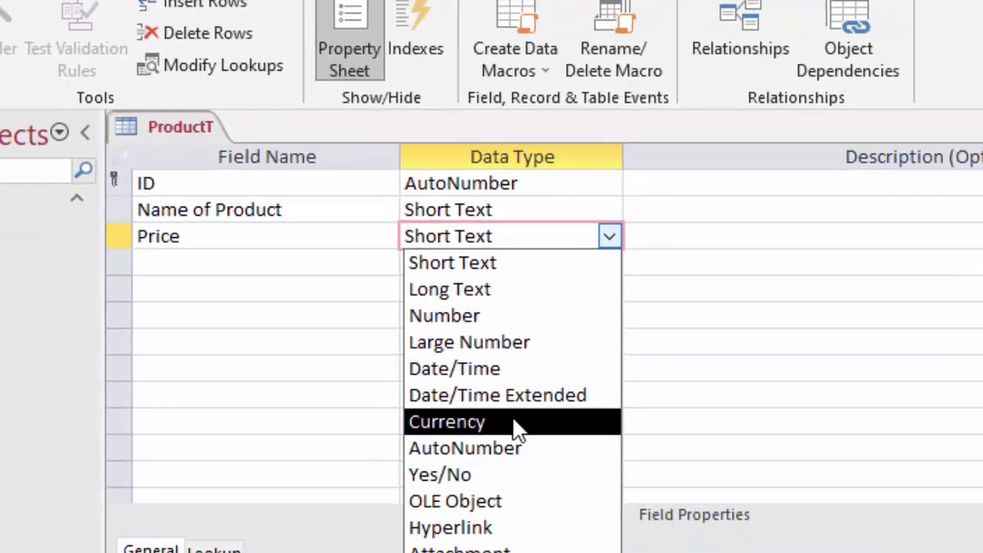
click(516, 424)
click(205, 262)
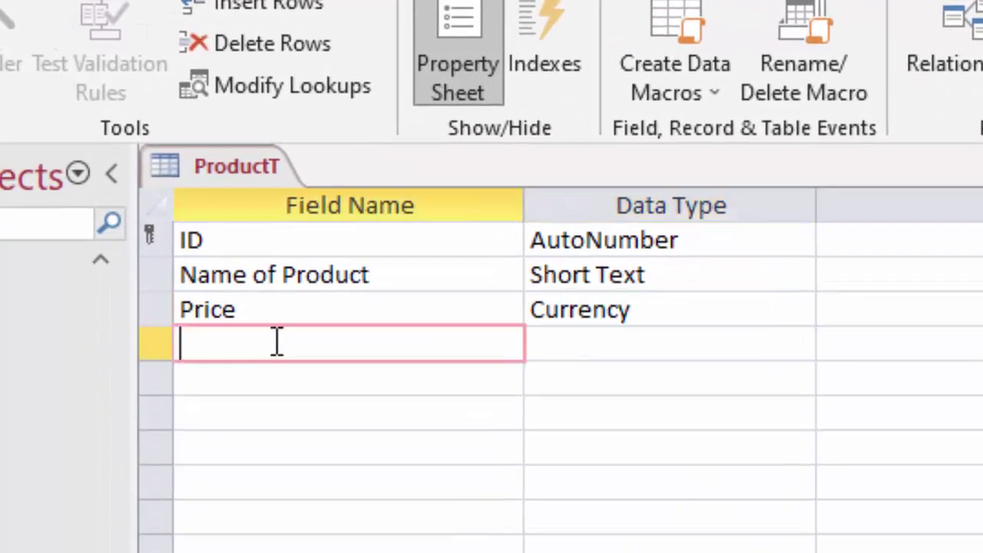
Add a Unit field of type Number, changing its Field Size from Long Integer to Double
text(Un)
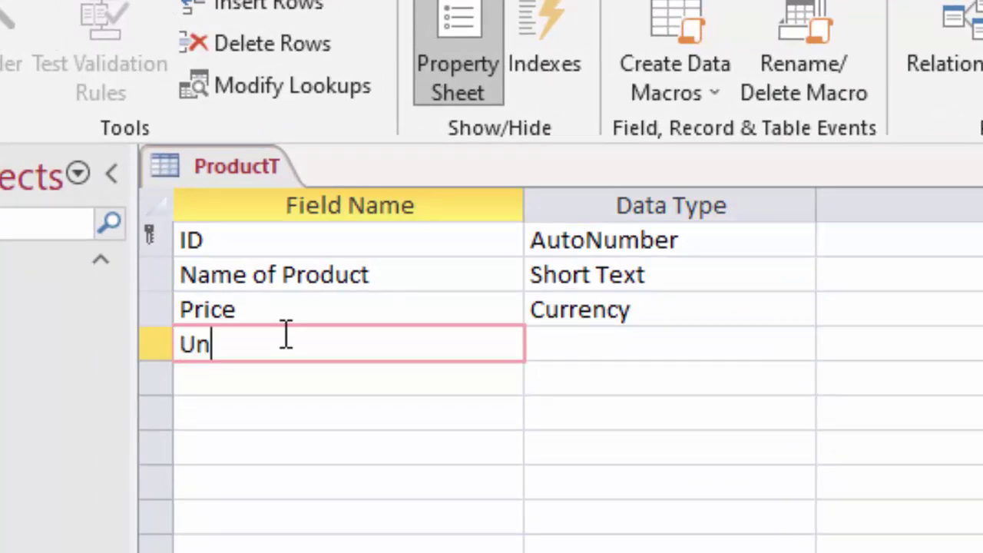
text(it)
click(670, 350)
click(797, 347)
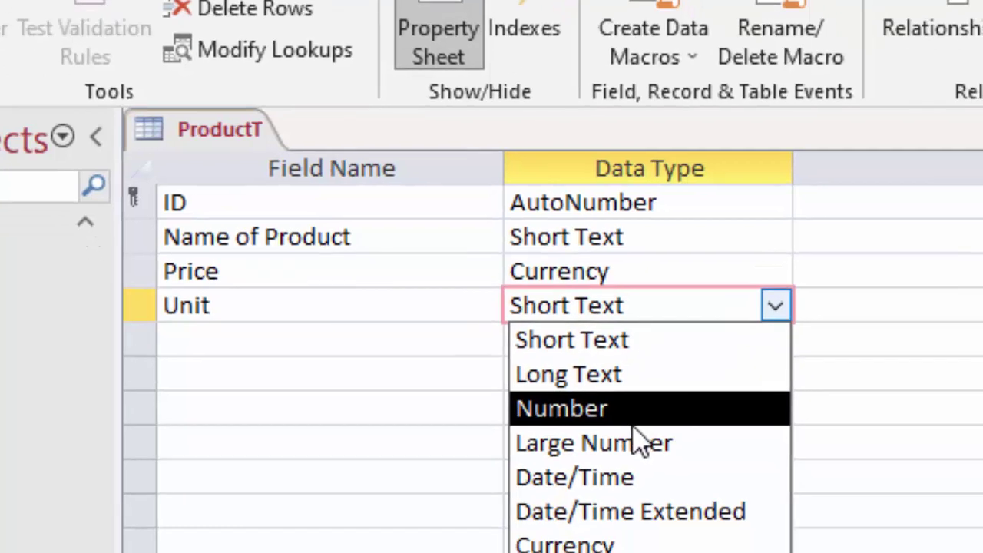
click(679, 447)
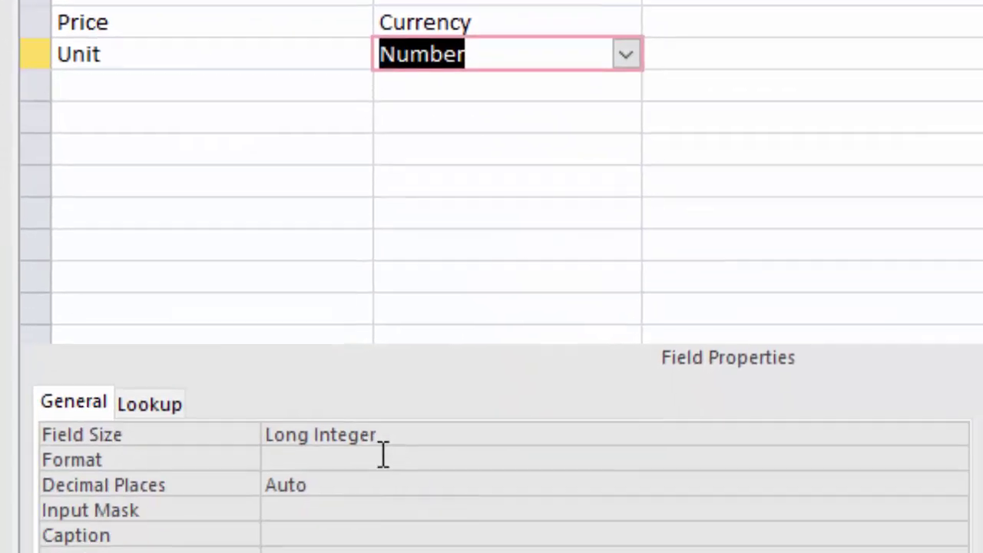
click(383, 456)
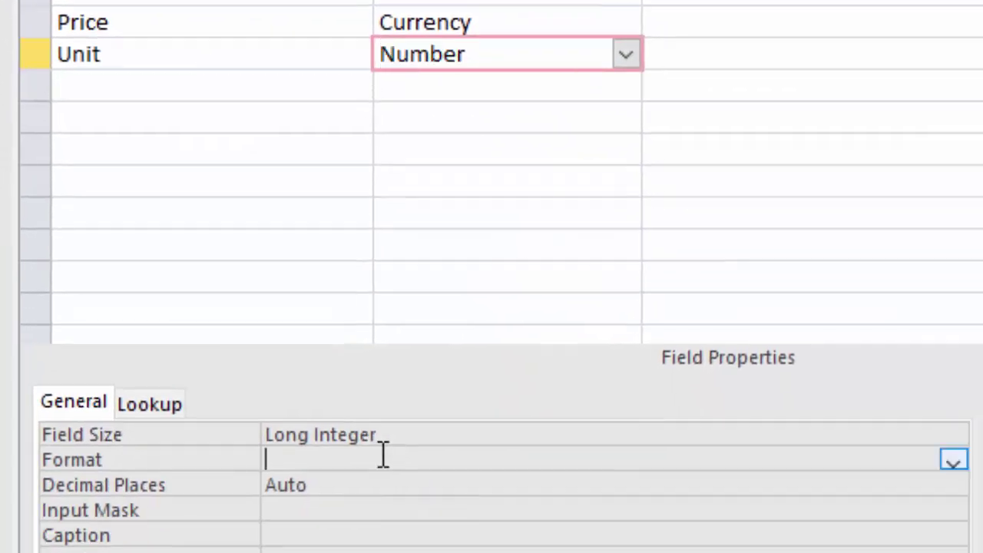
click(541, 432)
key(BackSpace)
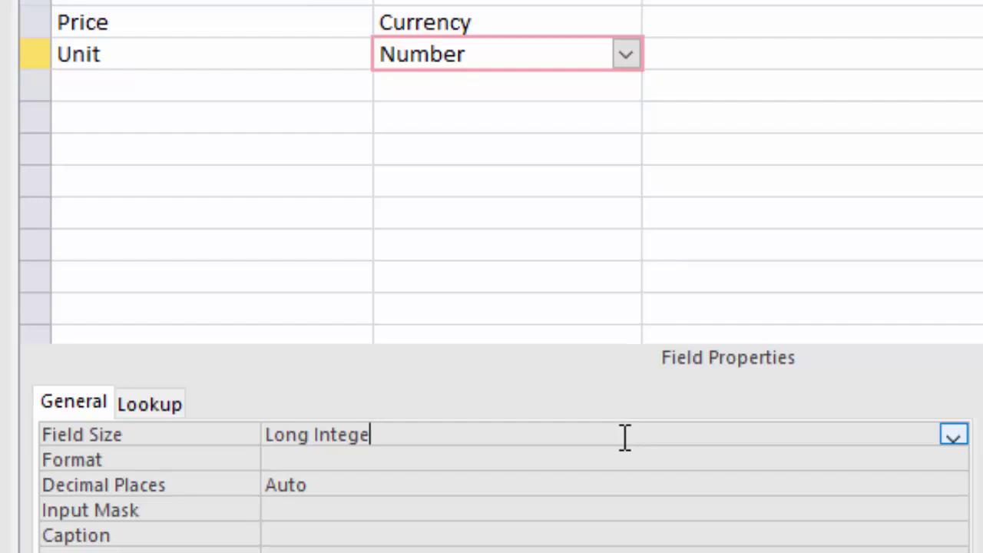
key(BackSpace)
key(BackSpace)
key(BackSpace)
key(BackSpace)
text(double)
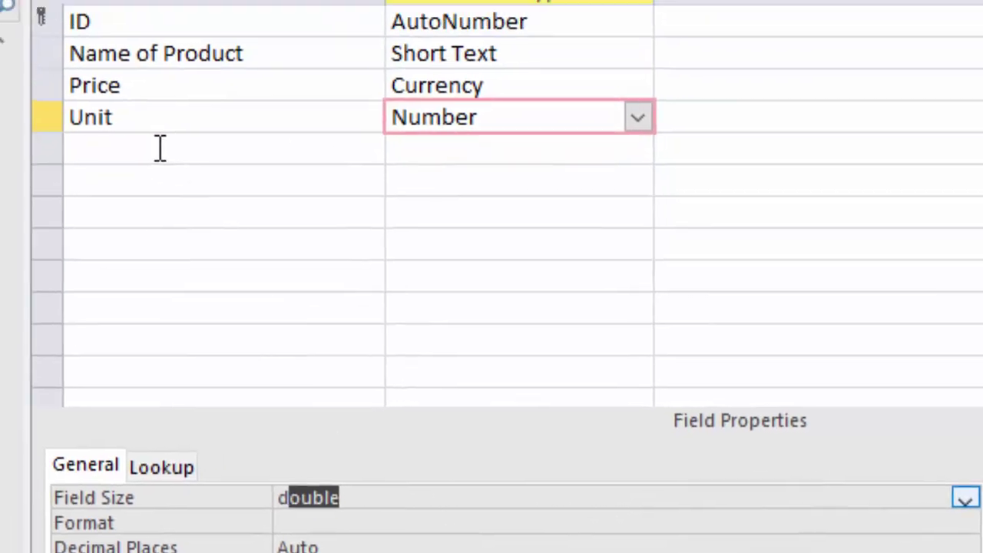
click(147, 85)
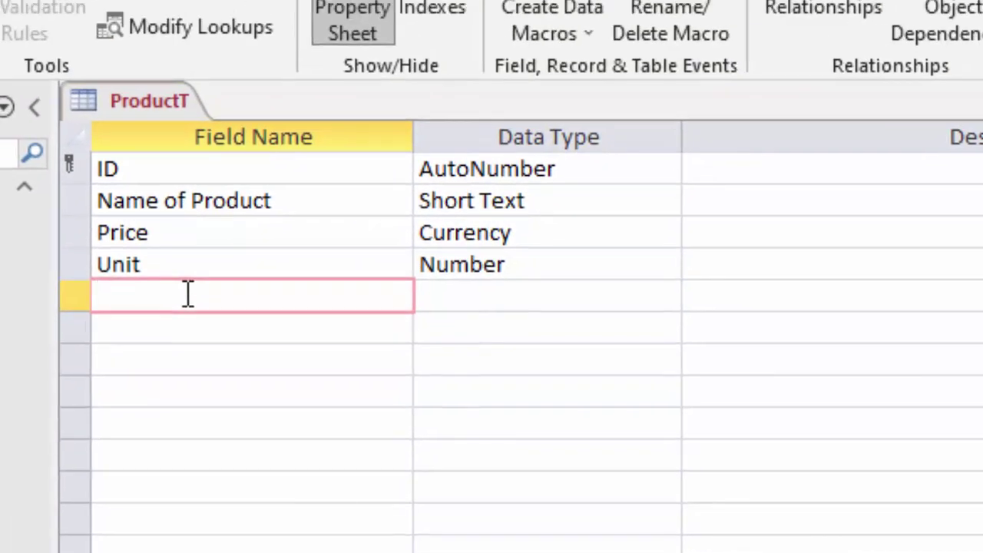
Add a Total field and set its data type to Calculated
text(T)
text(otal)
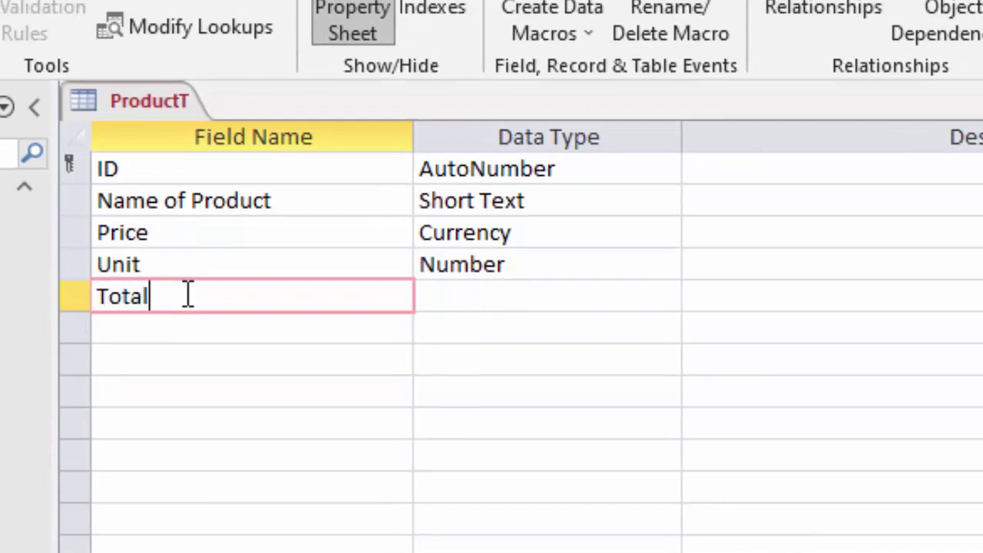
click(592, 304)
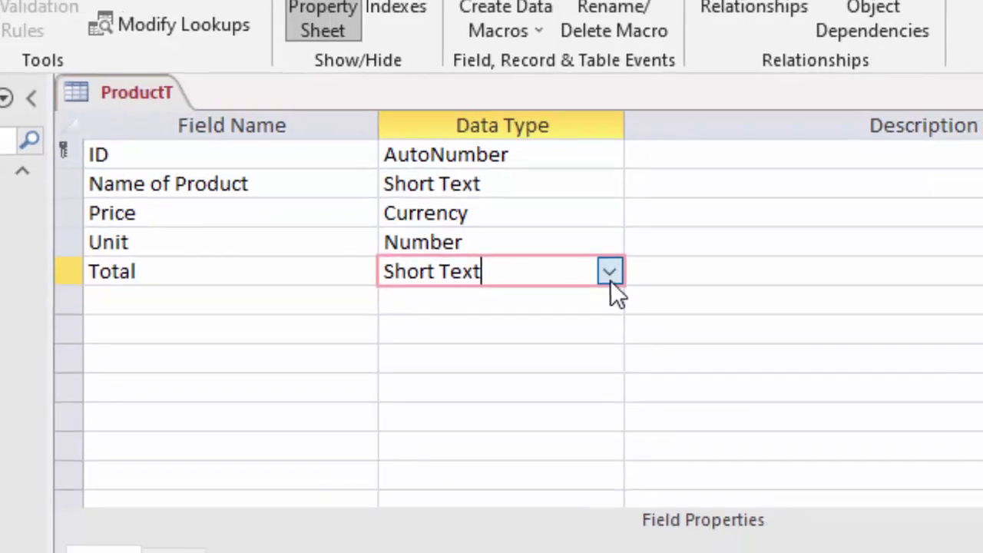
click(611, 275)
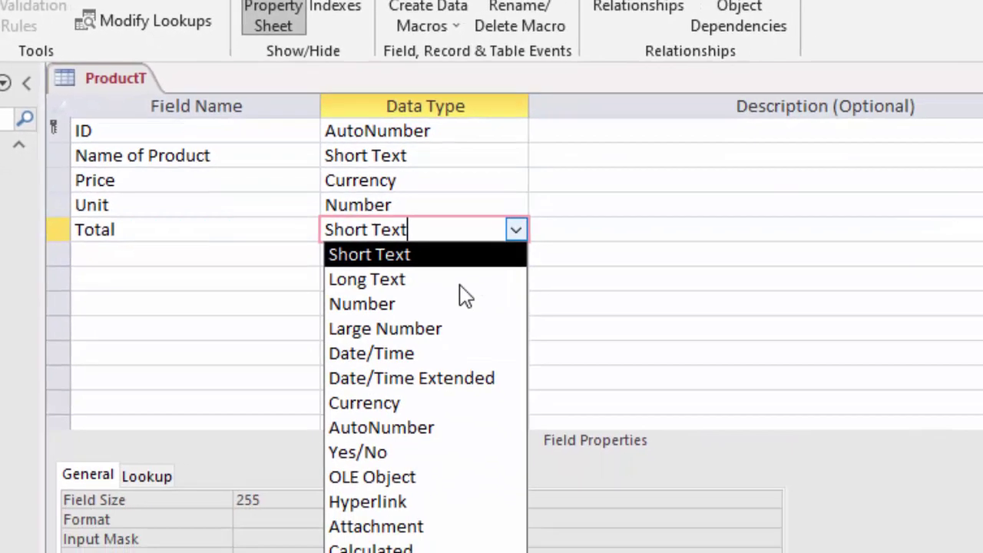
click(531, 361)
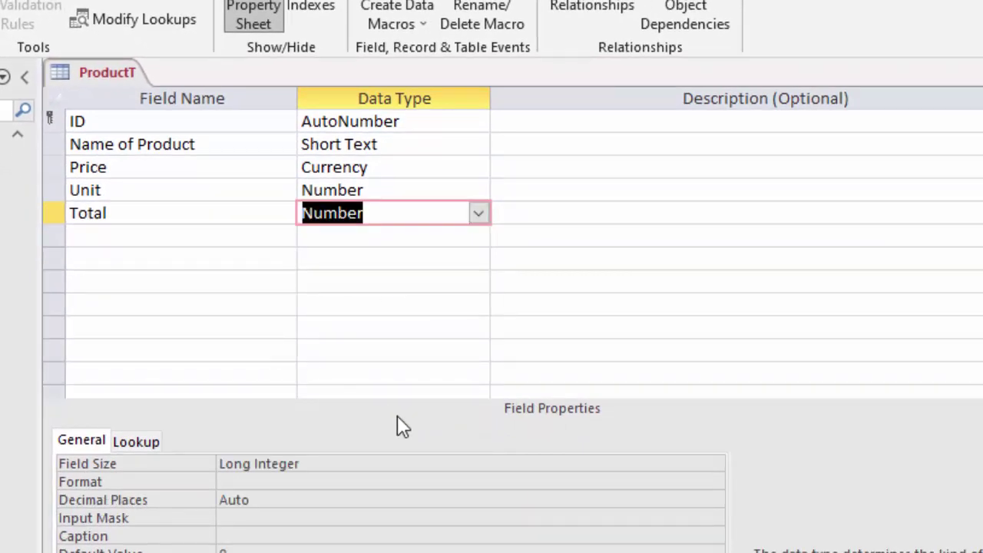
click(479, 214)
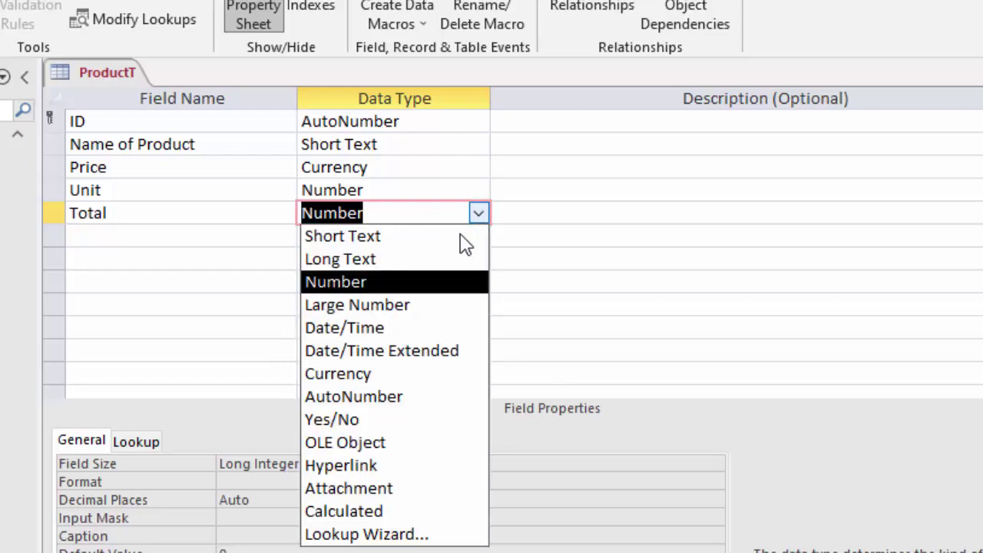
click(384, 509)
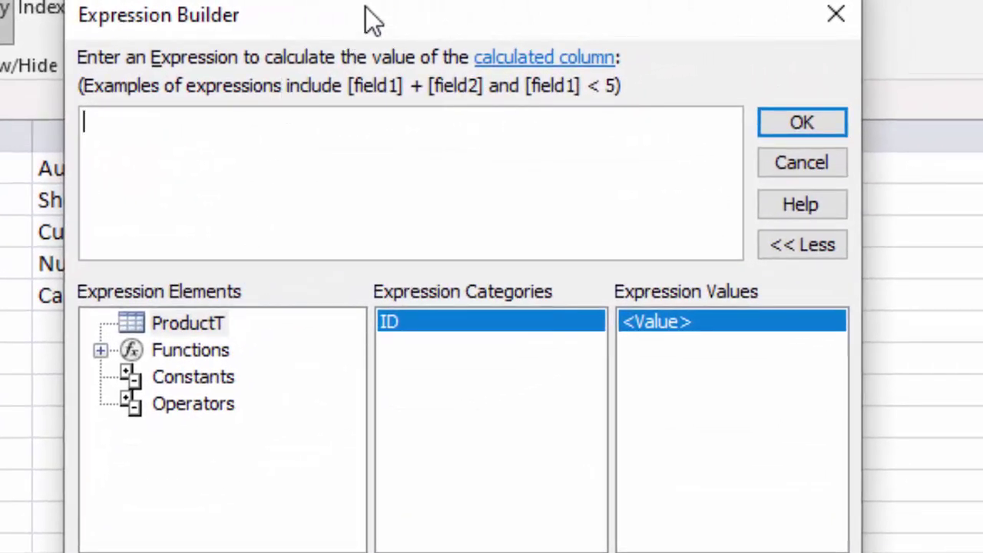
Enter the expression [Price]*[Unit] in the Expression Builder, fixing typos, and confirm
mouse_move(417, 18)
mouse_down()
mouse_move(635, 8)
mouse_move(644, 19)
mouse_up()
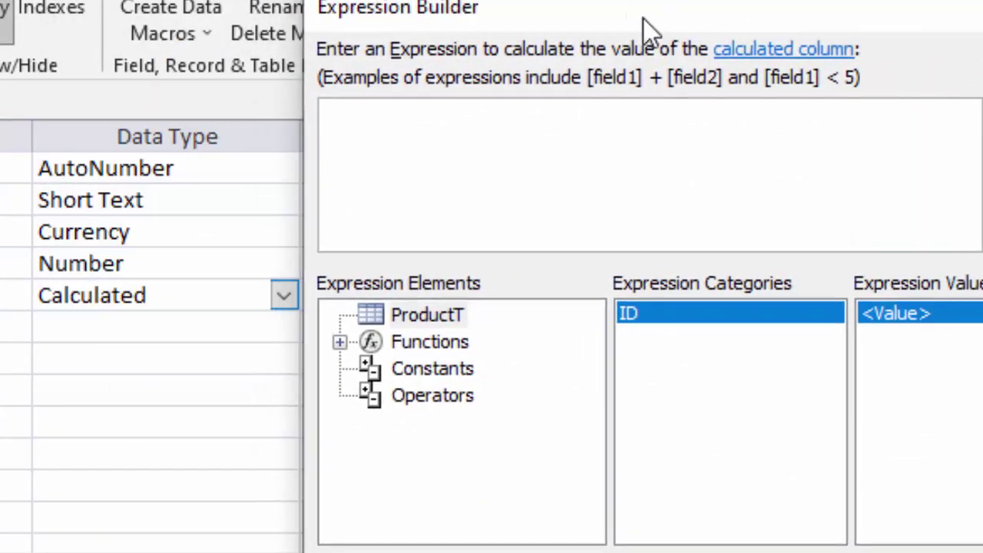
text([)
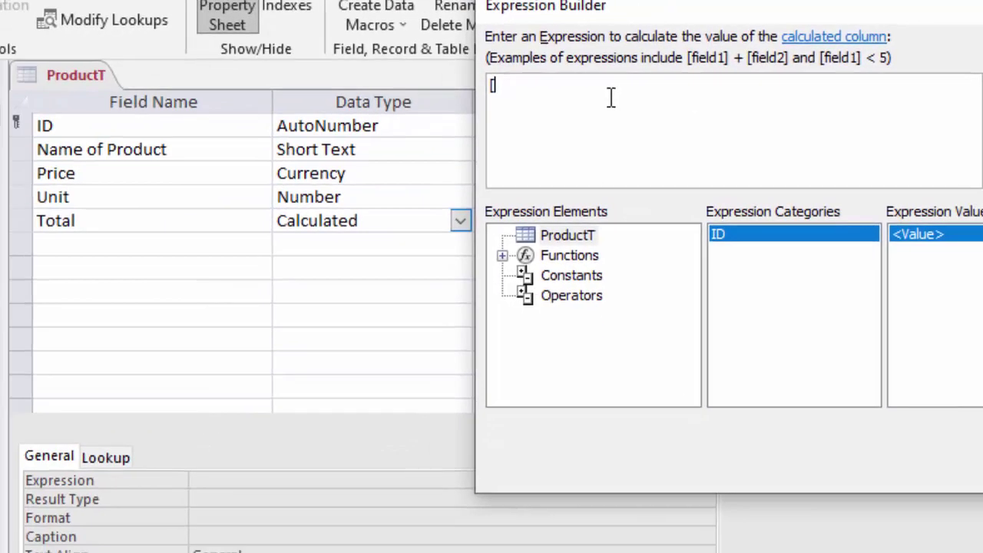
text(Prc)
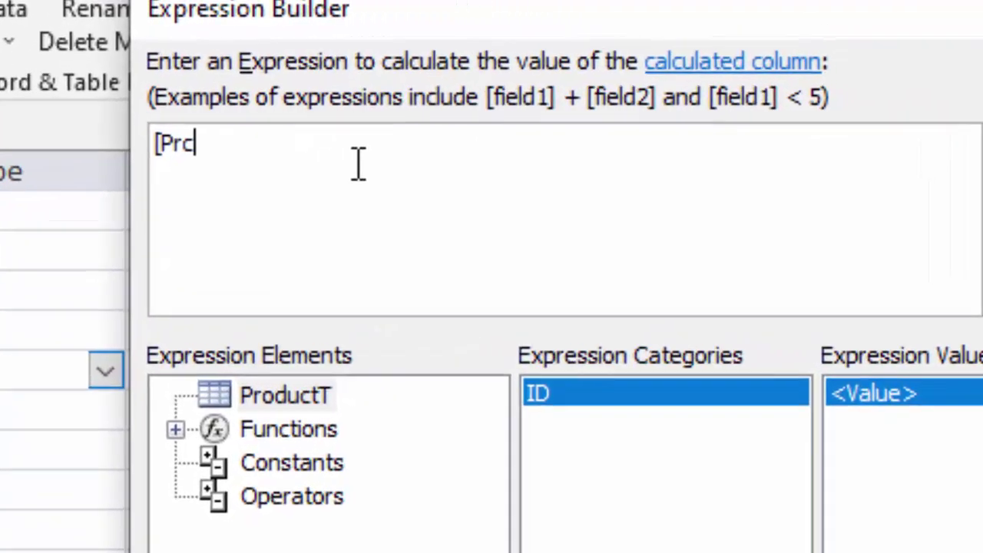
text(ie)
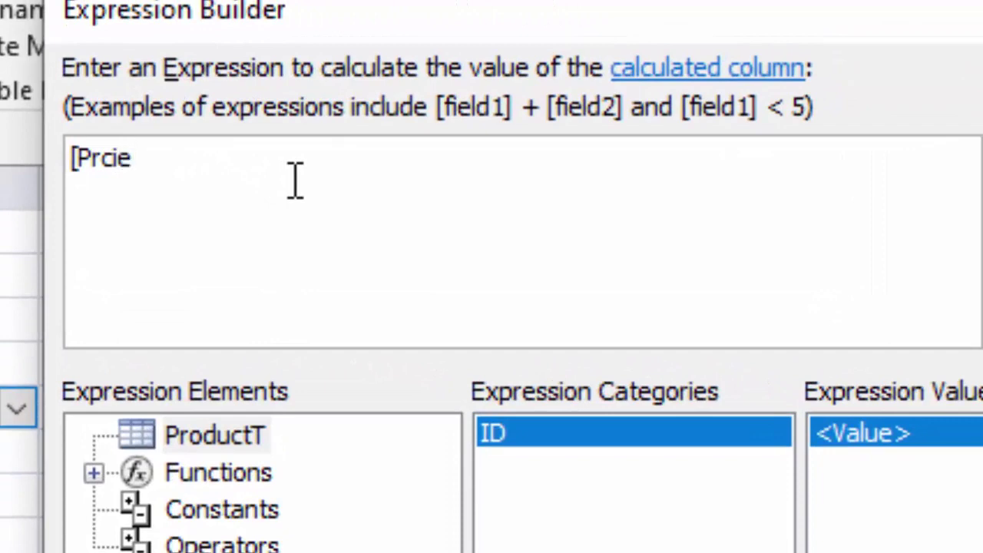
key(BackSpace)
key(BackSpace)
key(BackSpace)
key(BackSpace)
text(c)
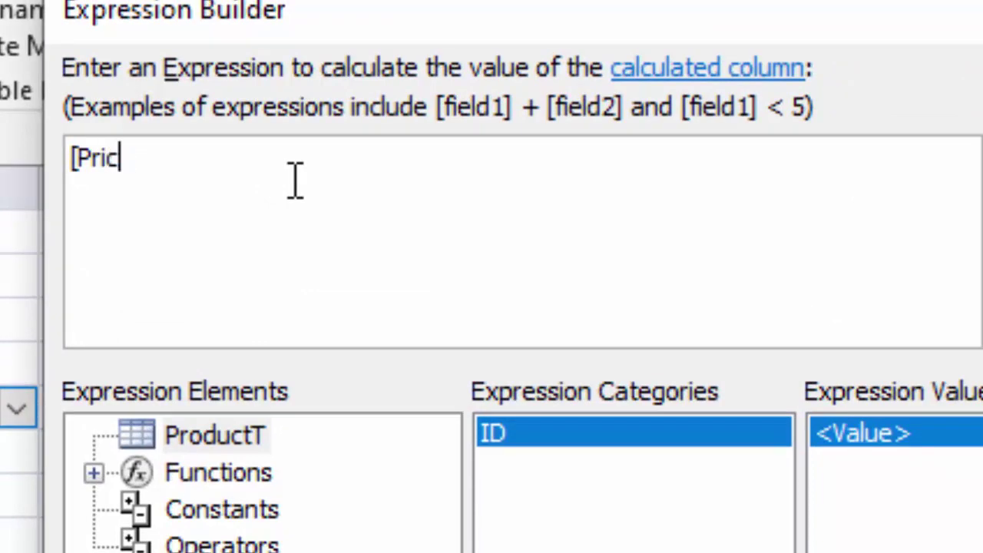
text(e]*)
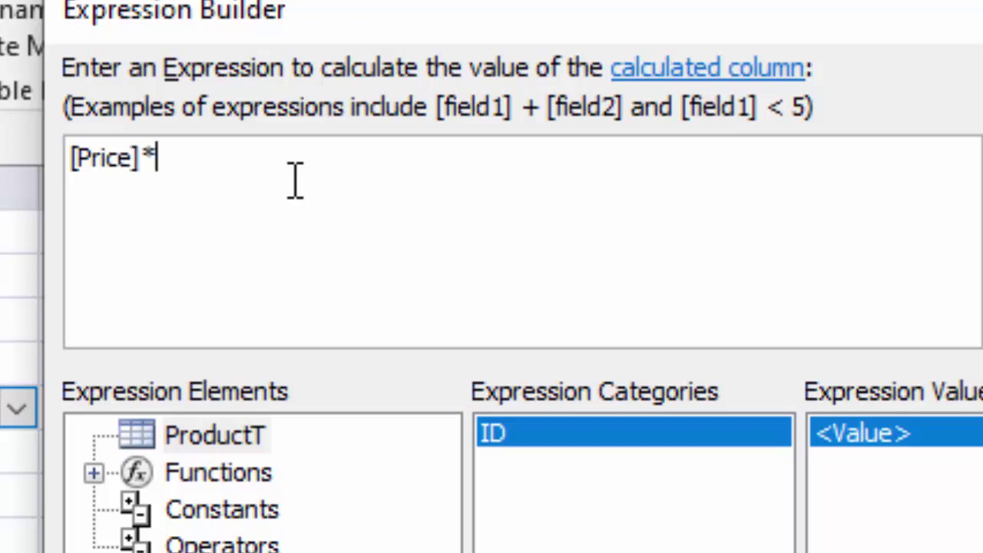
text([U)
text(unit)
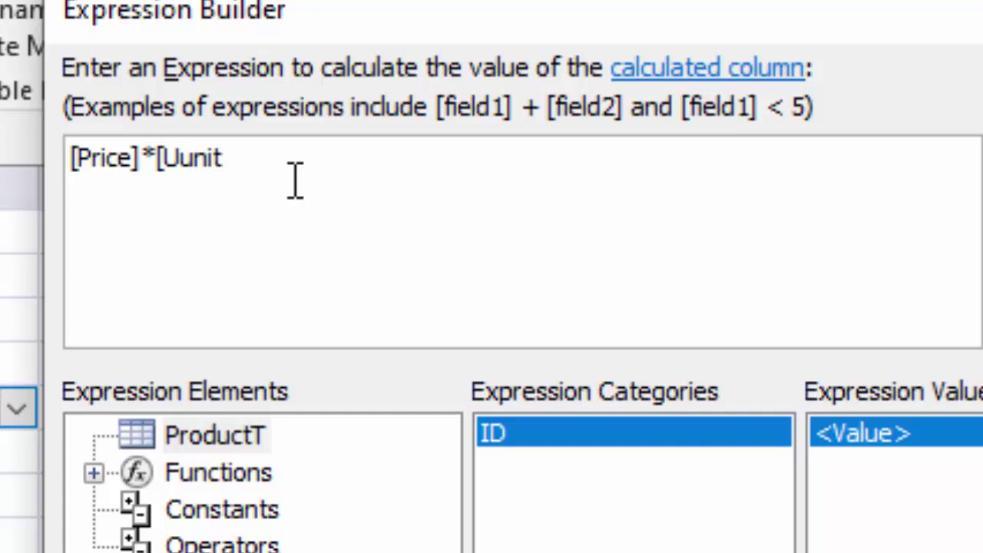
text(])
click(198, 159)
key(BackSpace)
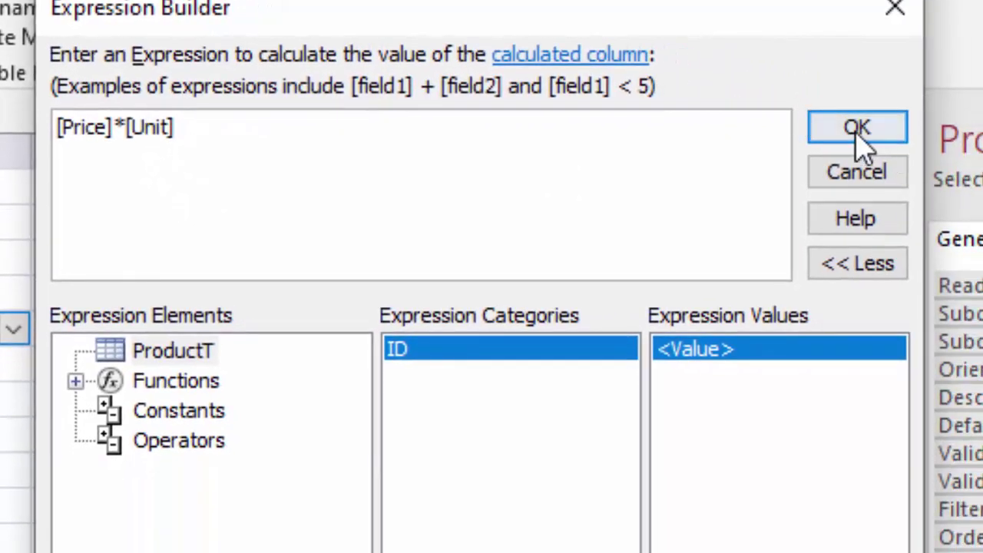
click(947, 141)
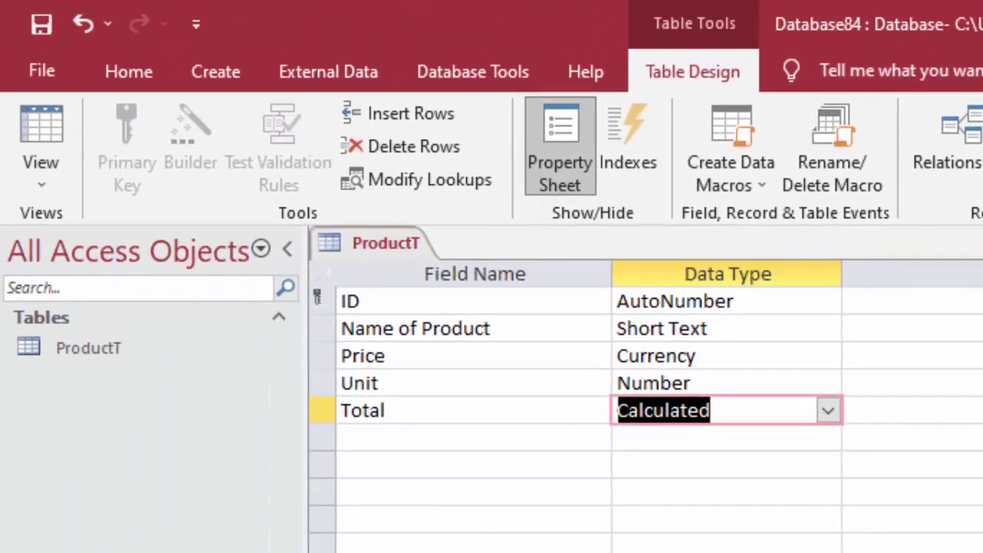
Save the design, switch to Datasheet View, and enter Keyboard at 500 with 6 units
click(42, 33)
click(65, 129)
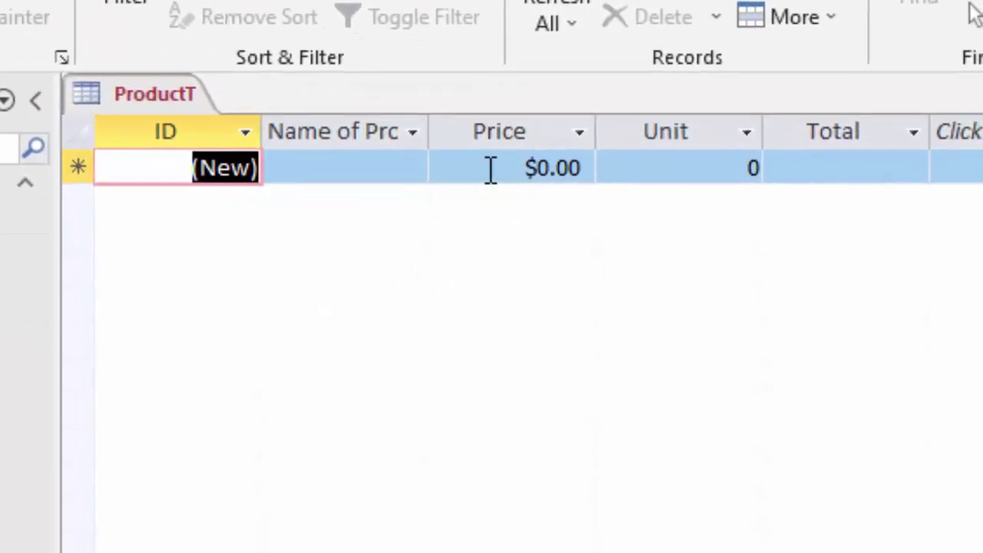
double_click(428, 131)
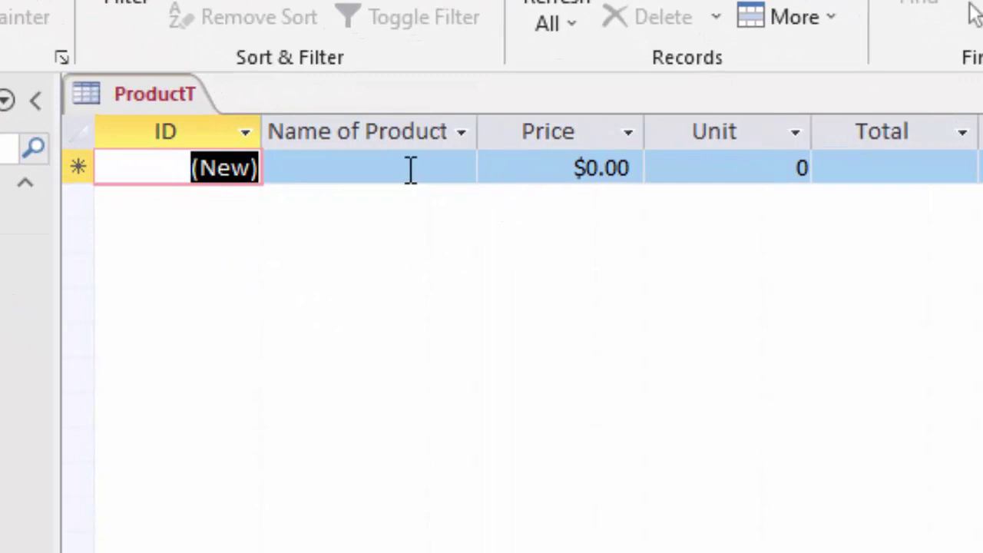
click(413, 169)
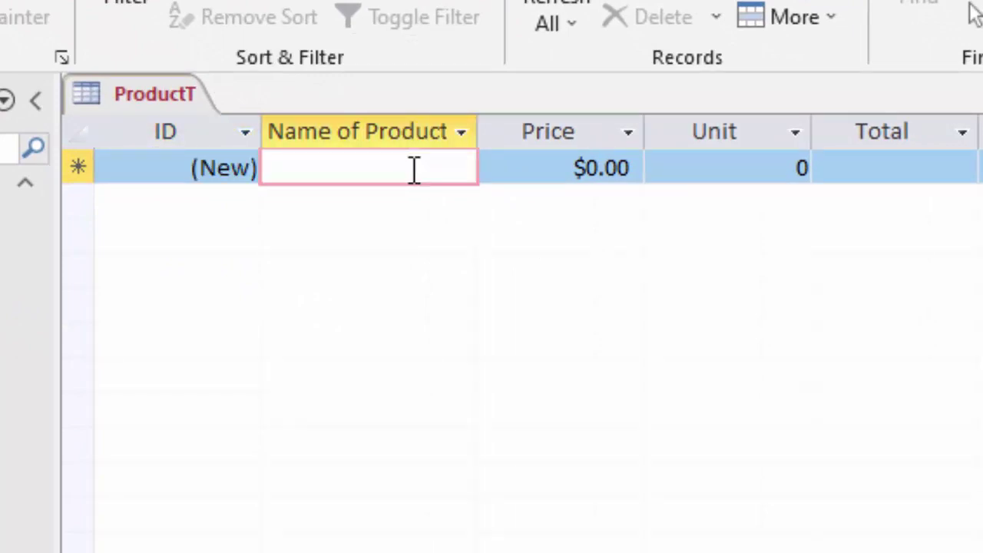
text(Keyb)
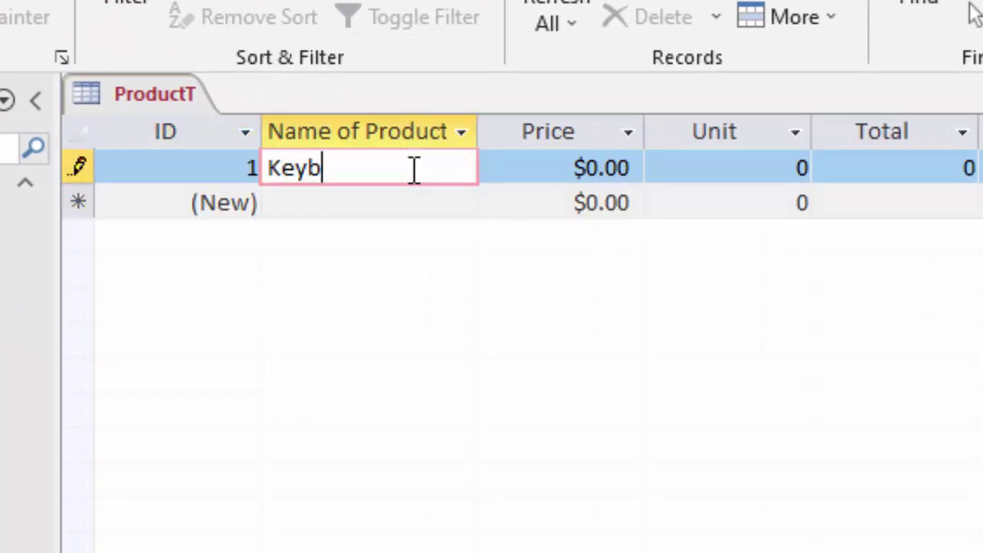
text(o)
text(ard)
key(Tab)
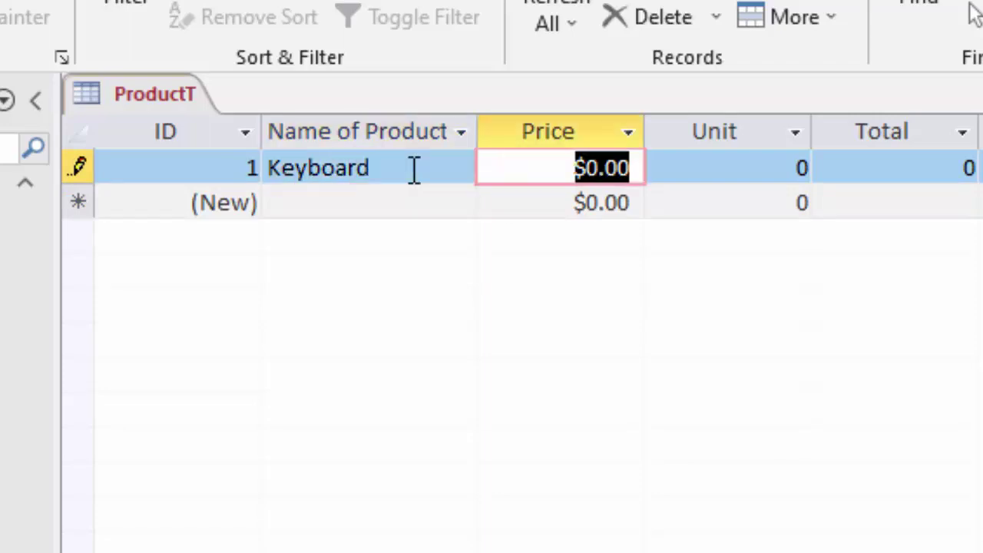
text(500)
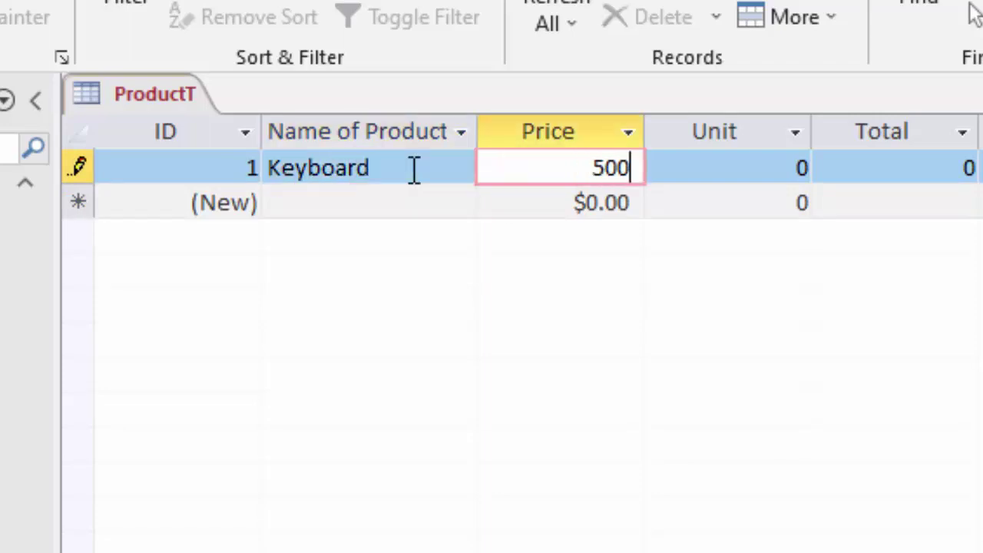
key(Tab)
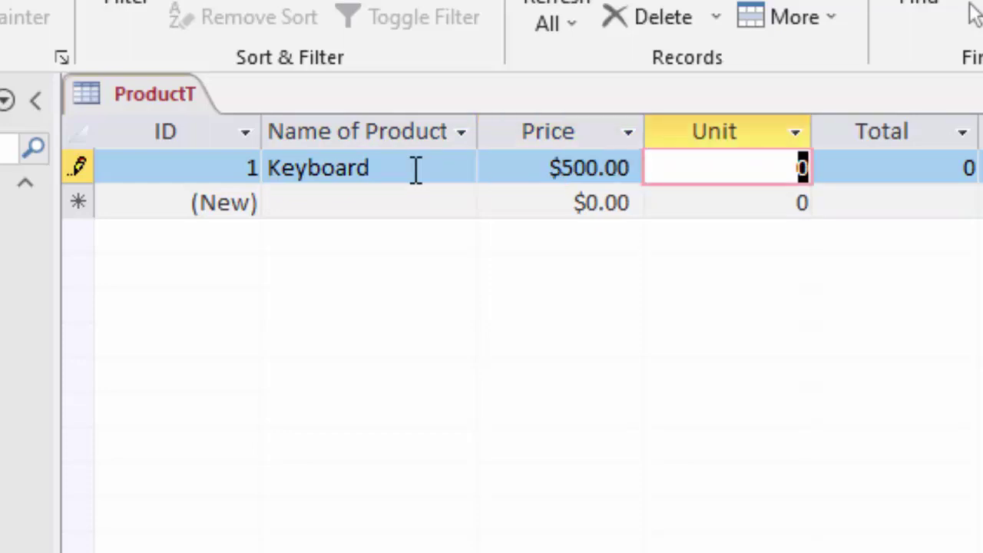
text(6)
key(Tab)
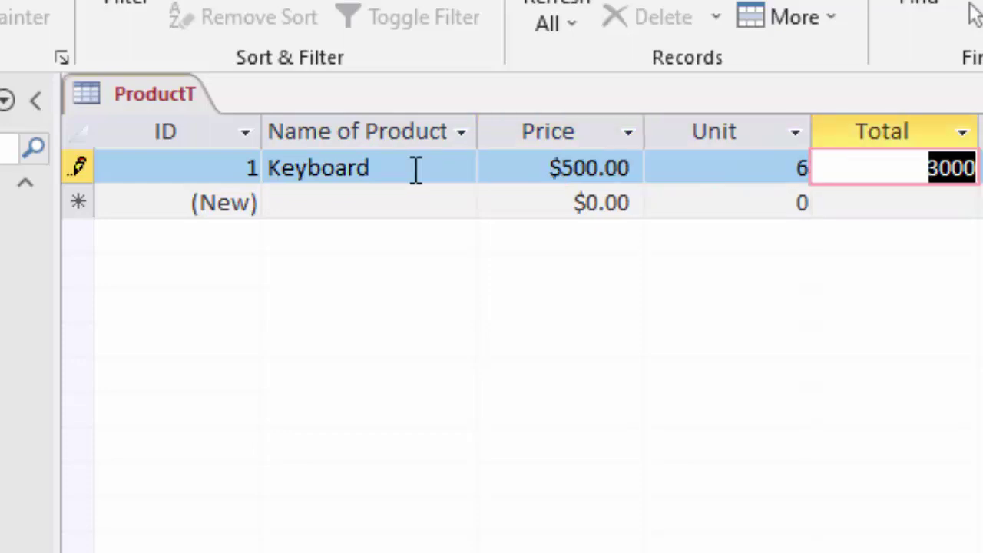
key(Tab)
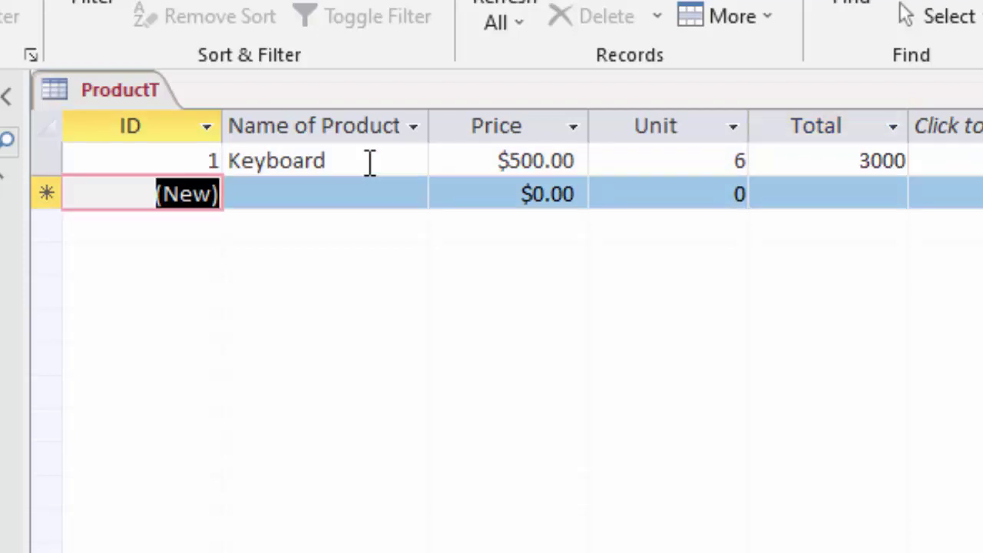
Enter a CPU record priced 30,000 with 6 units
key(Tab)
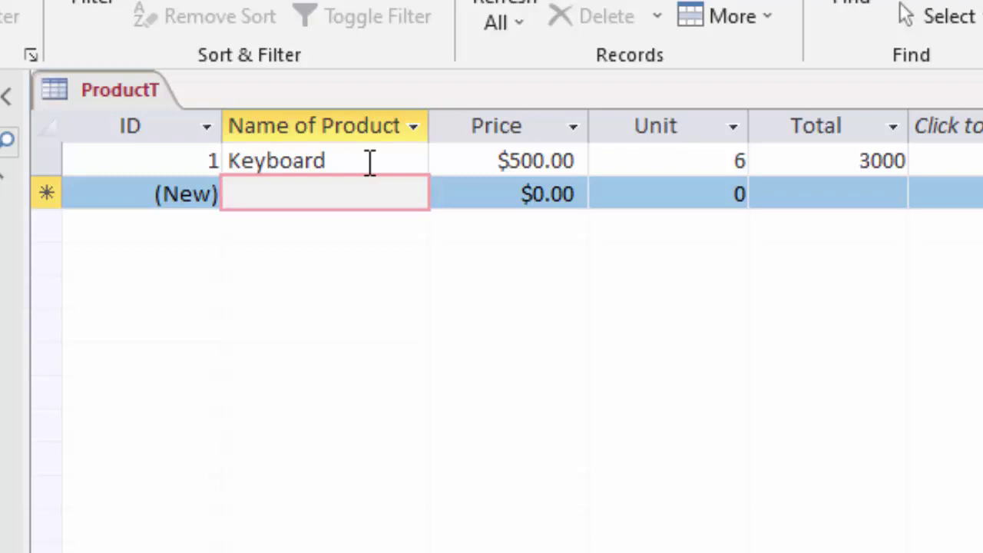
text(C)
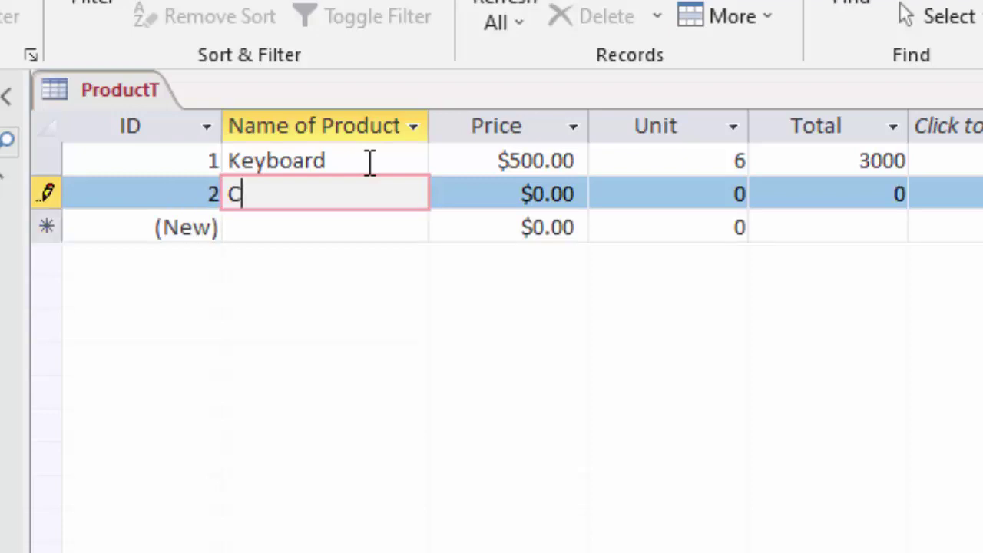
text(PU)
key(Tab)
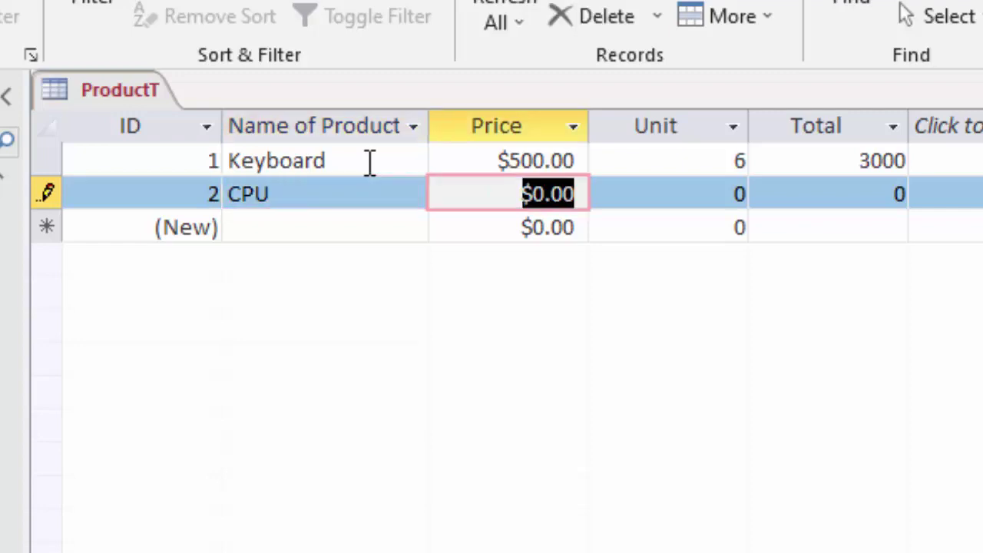
text(5)
key(BackSpace)
text(3)
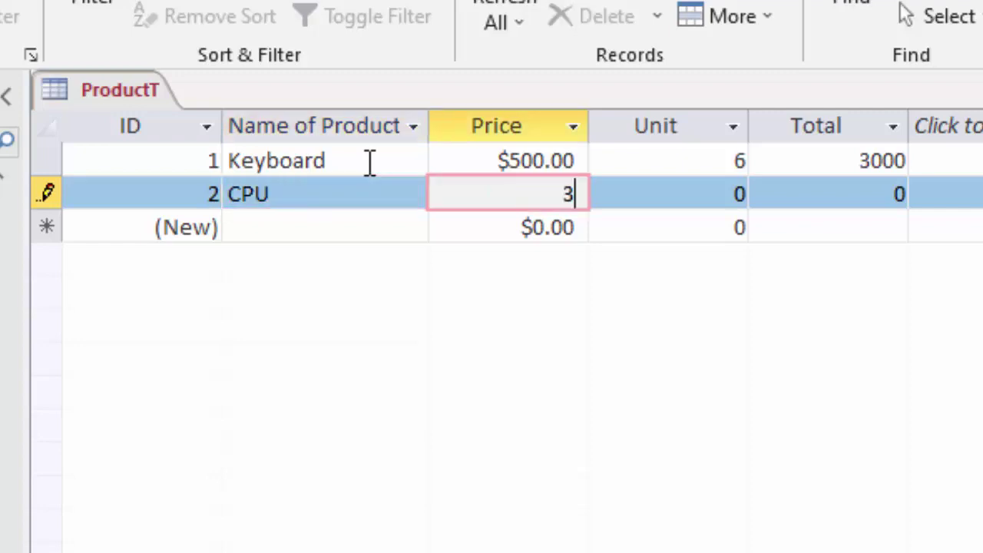
text(0,000)
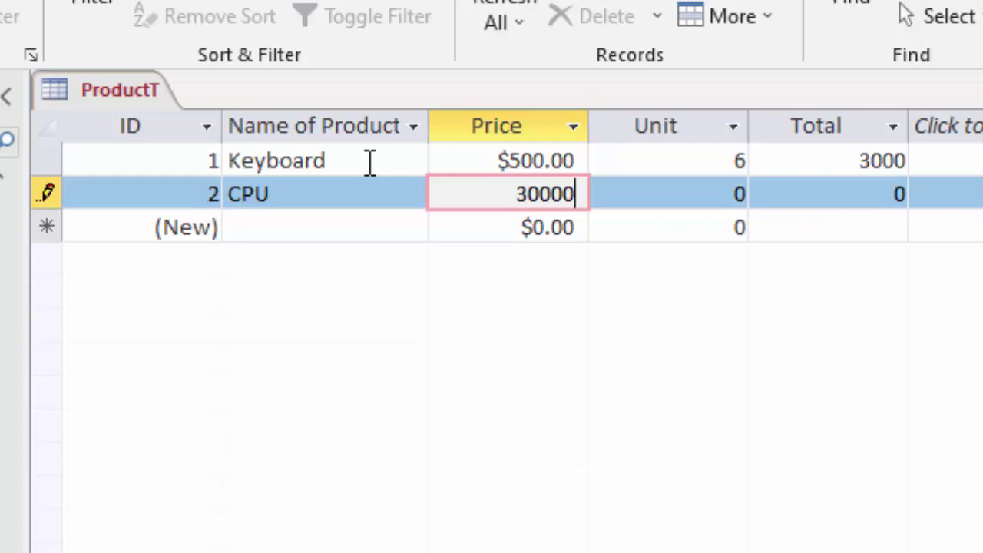
key(Return)
key(Tab)
text(6)
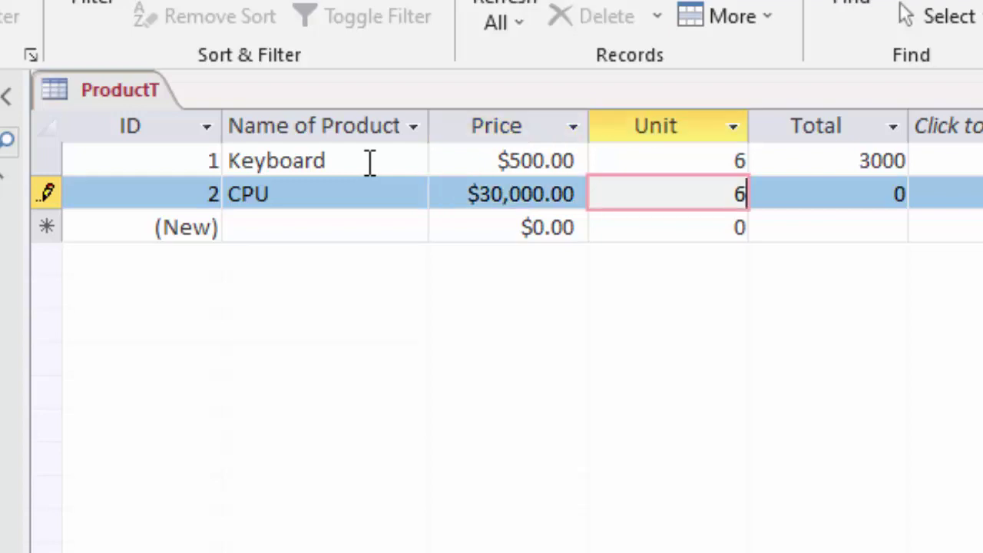
key(Tab)
key(Tab)
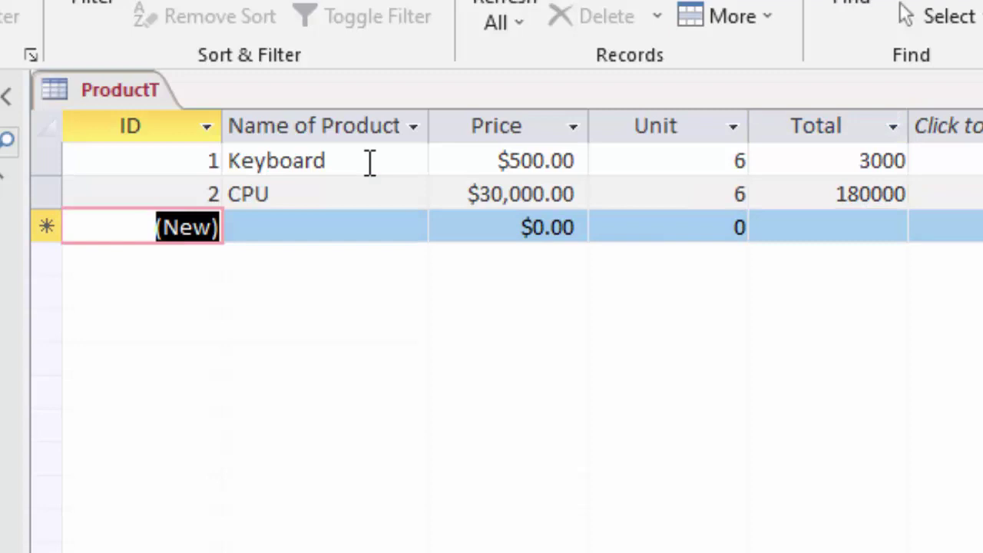
key(Tab)
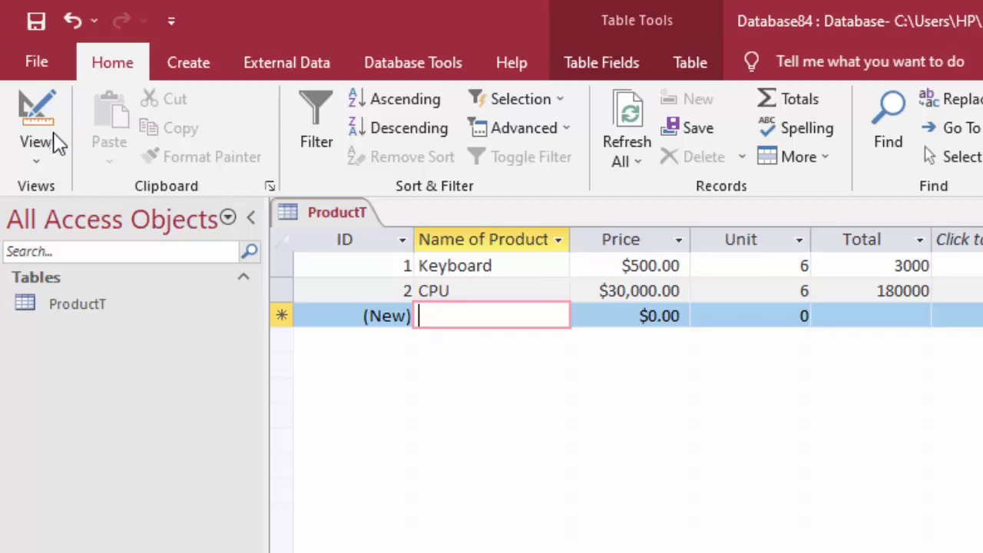
Switch to Design View and add a Tax field with the Number data type
click(26, 146)
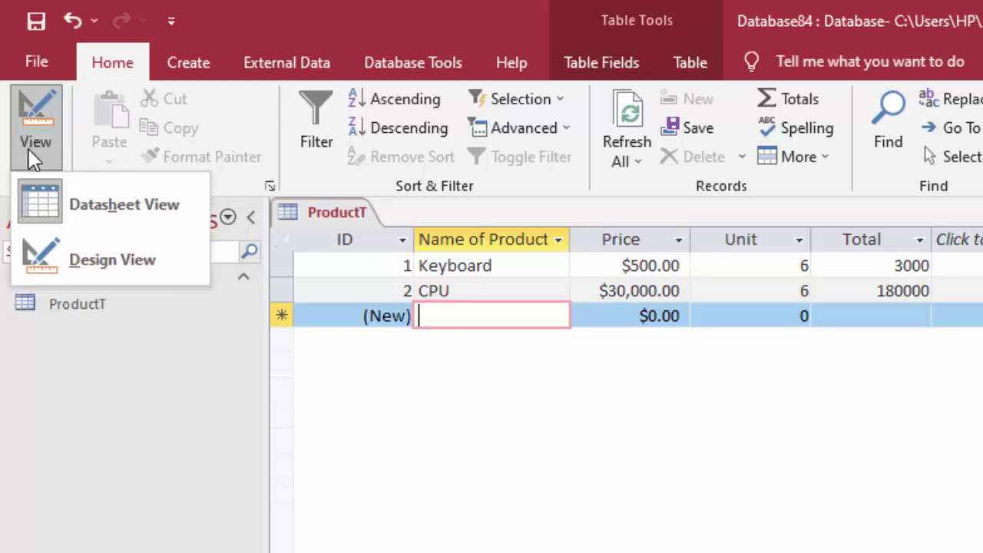
click(98, 265)
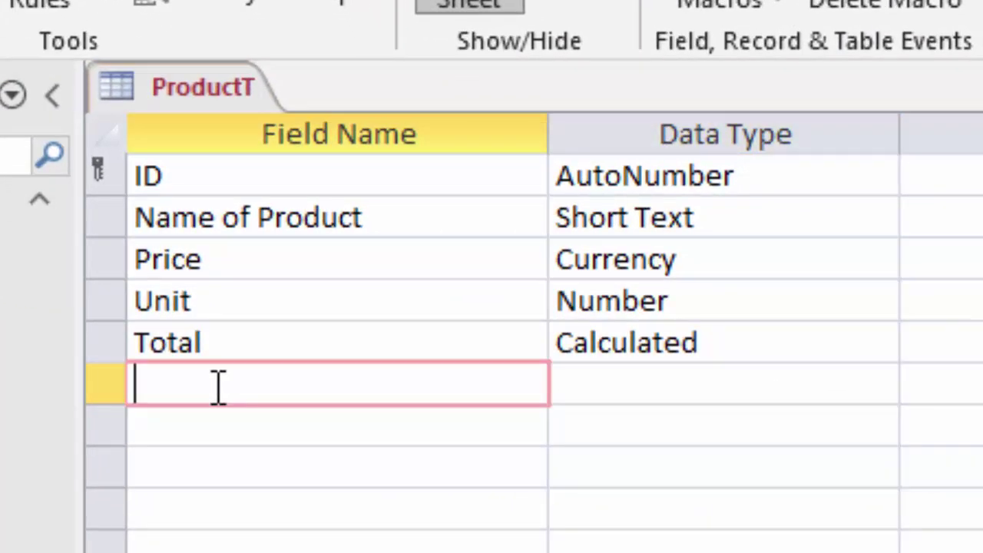
text(P)
text(erce)
key(BackSpace)
key(BackSpace)
key(BackSpace)
text(Pe)
key(BackSpace)
key(BackSpace)
text(Tax)
key(Tab)
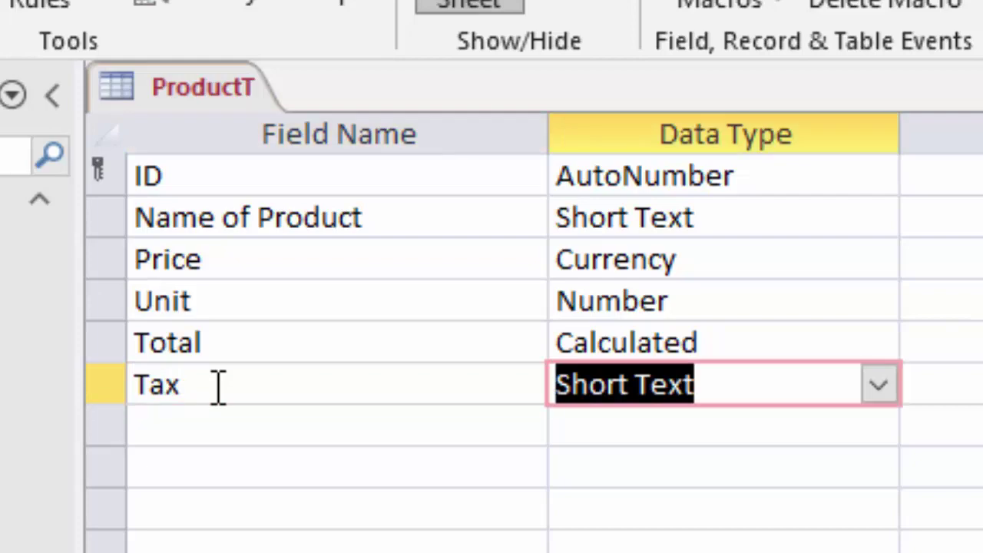
click(879, 386)
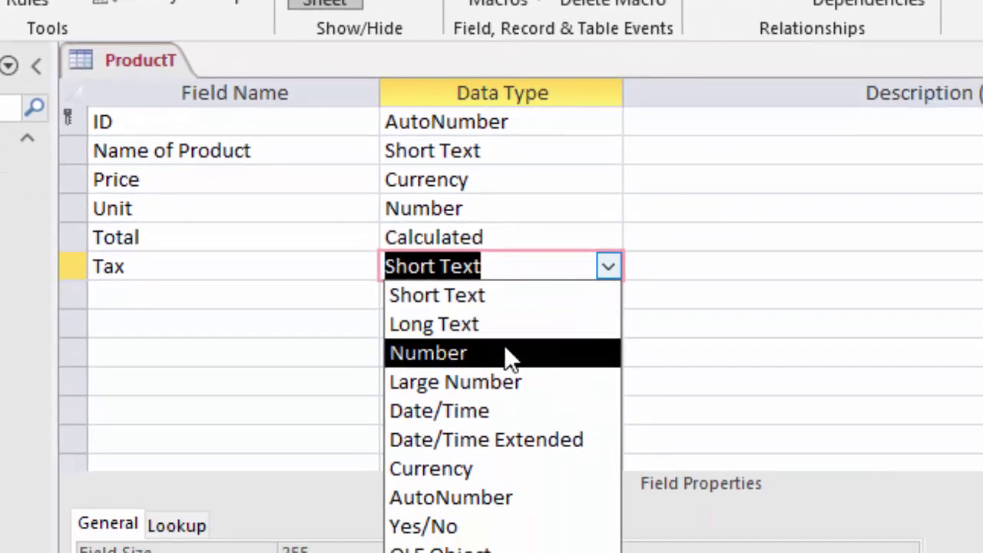
click(501, 355)
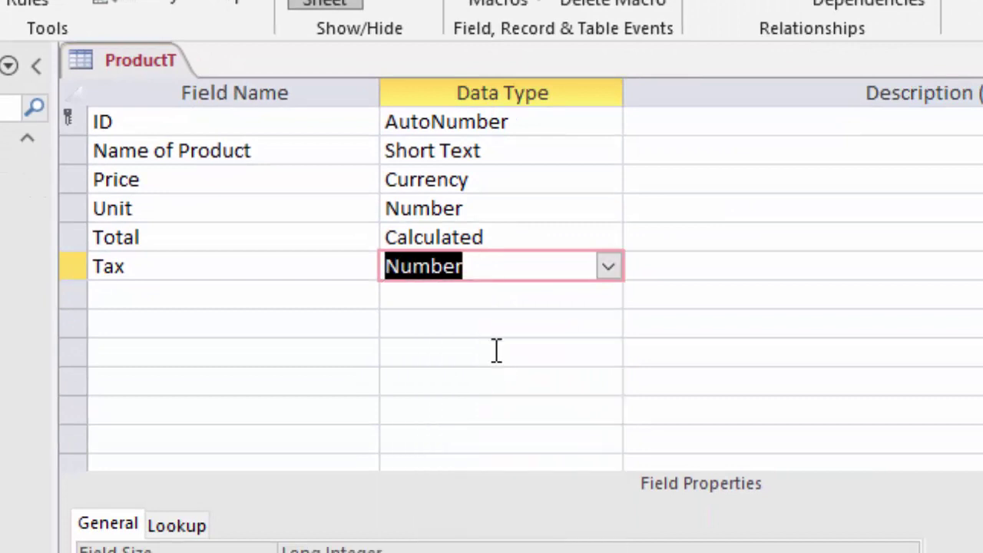
Add a new field named Tax Amount below Tax and bring up its data type choices
click(150, 298)
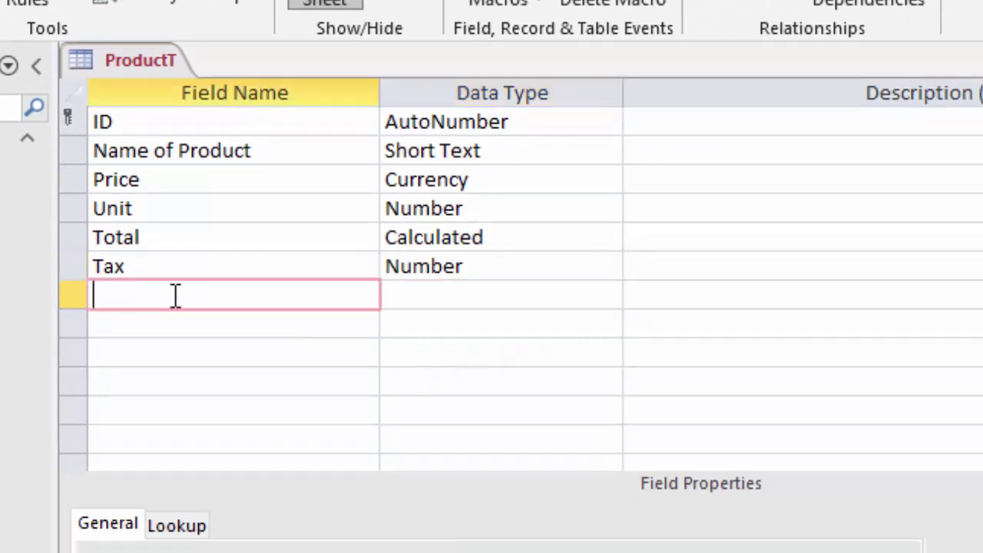
text(Tax )
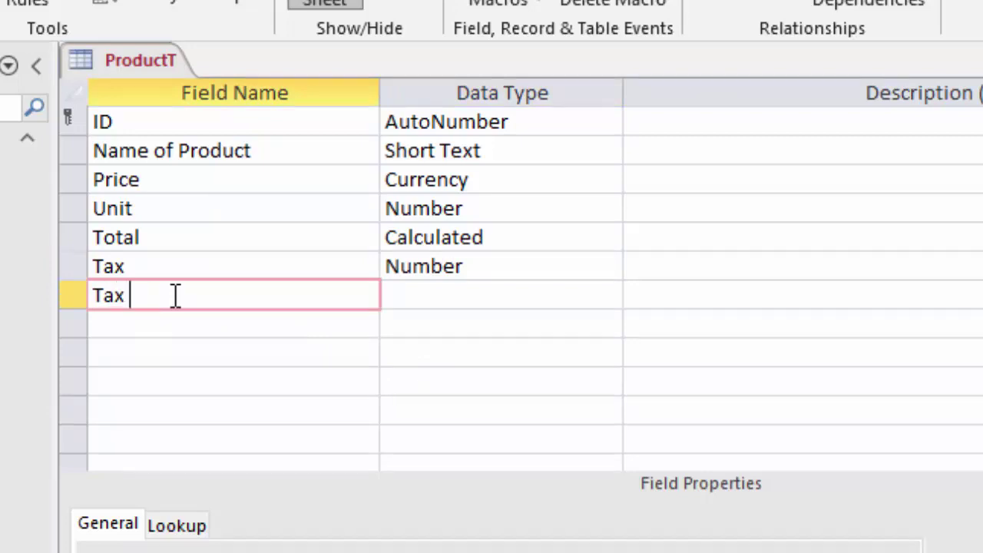
text(Amoun)
text(t)
click(452, 295)
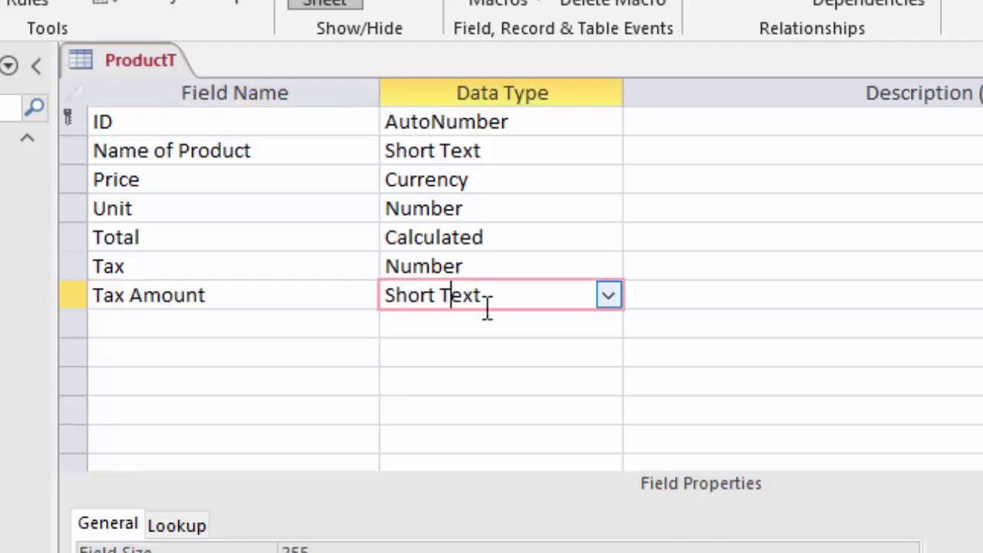
click(607, 295)
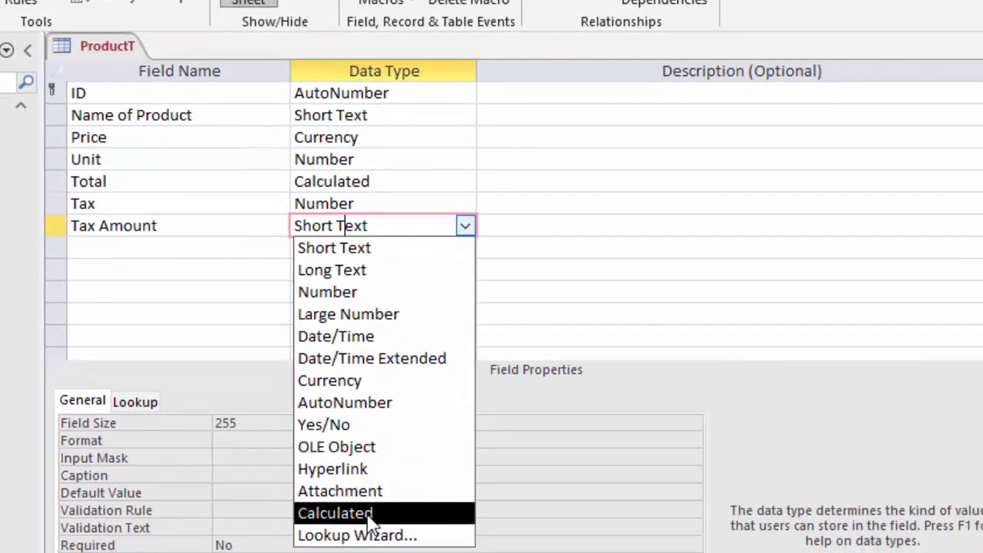
Set Tax Amount to Calculated with the expression [Total]*[Tax]
click(371, 522)
text([)
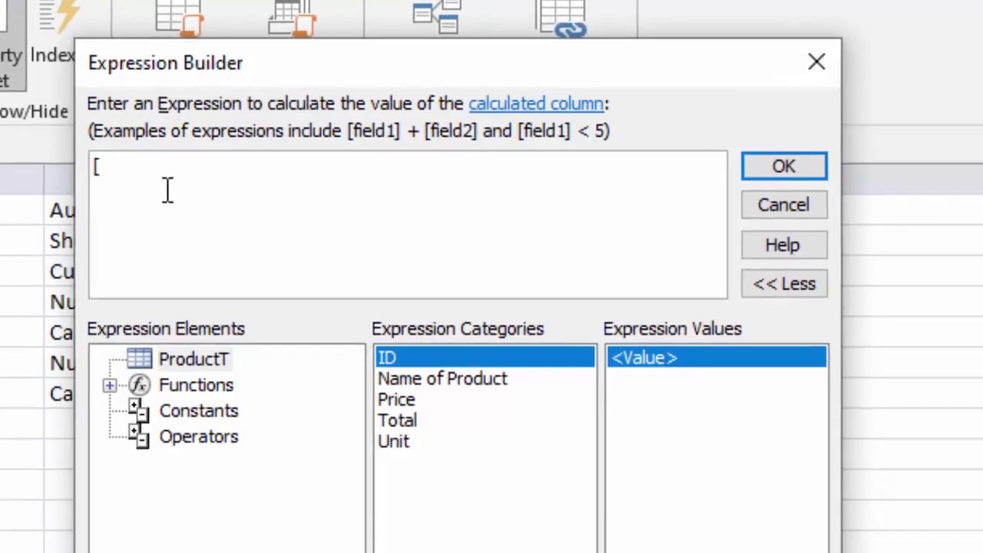
text(Tot)
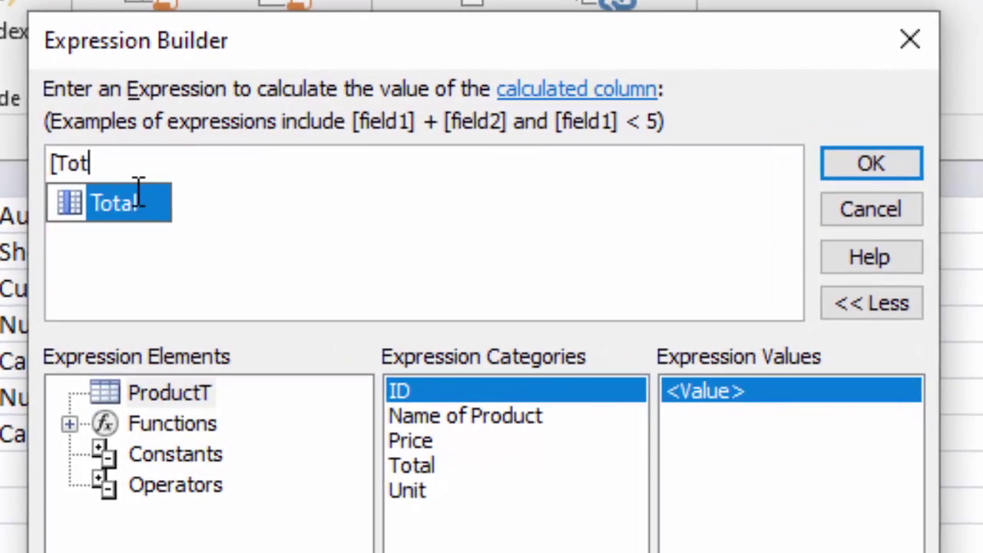
text(al])
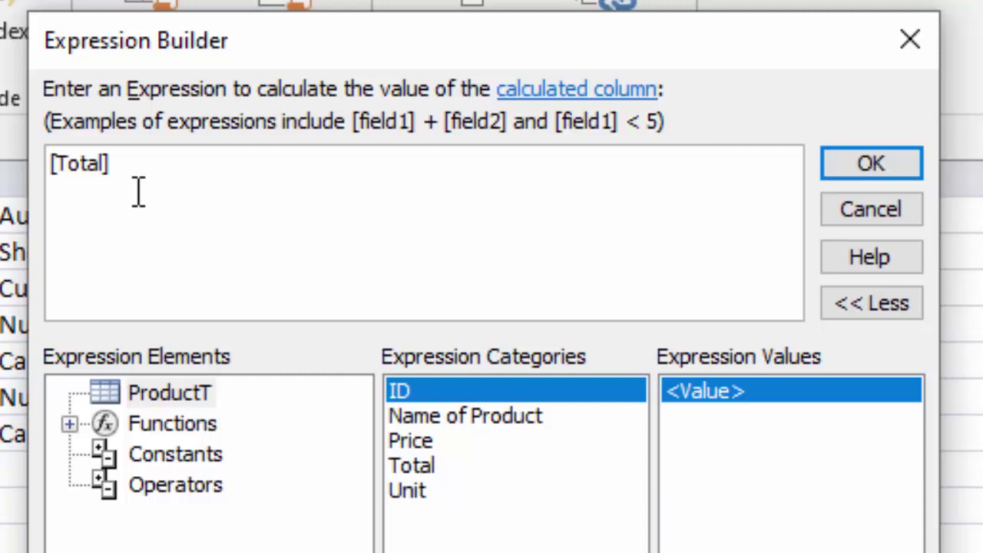
text(*)
text([)
text(Tax)
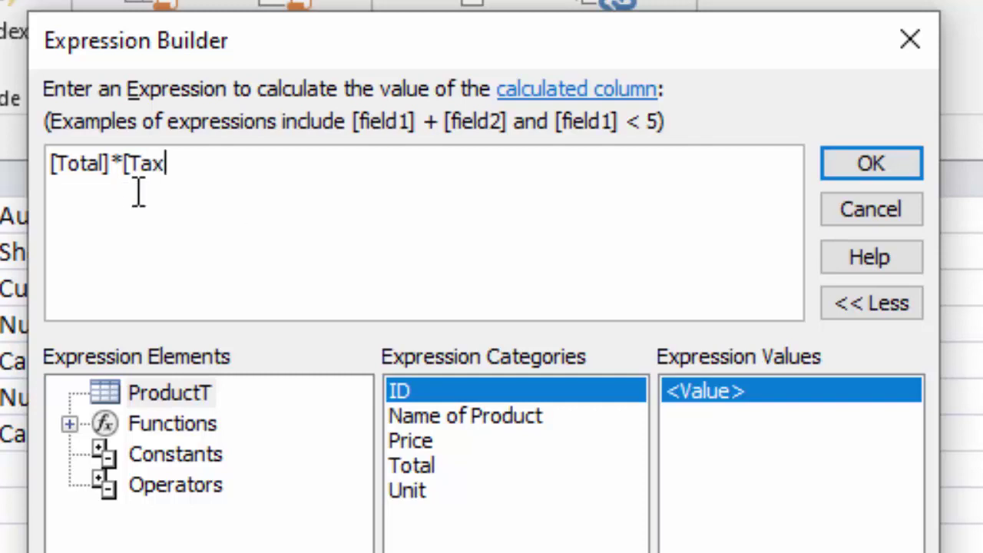
text(])
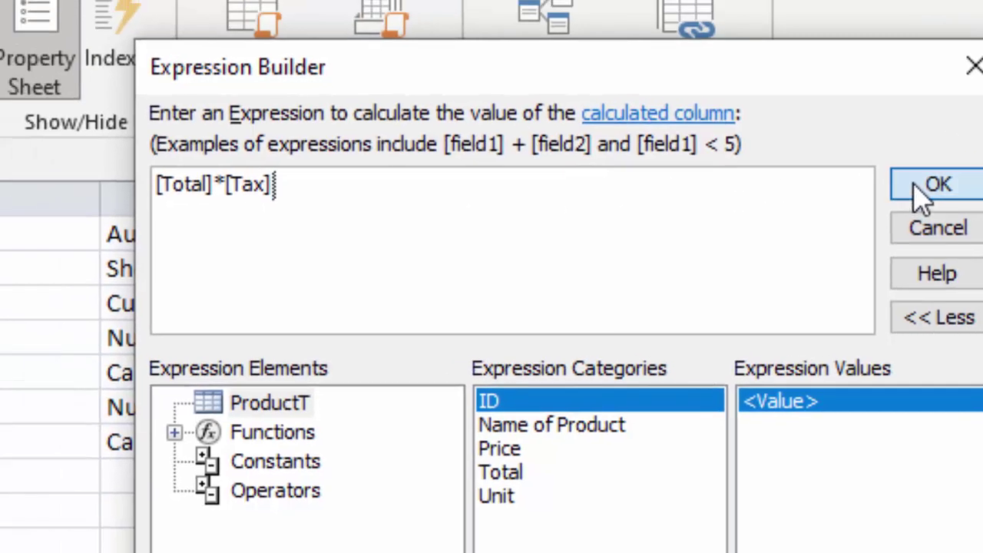
click(929, 186)
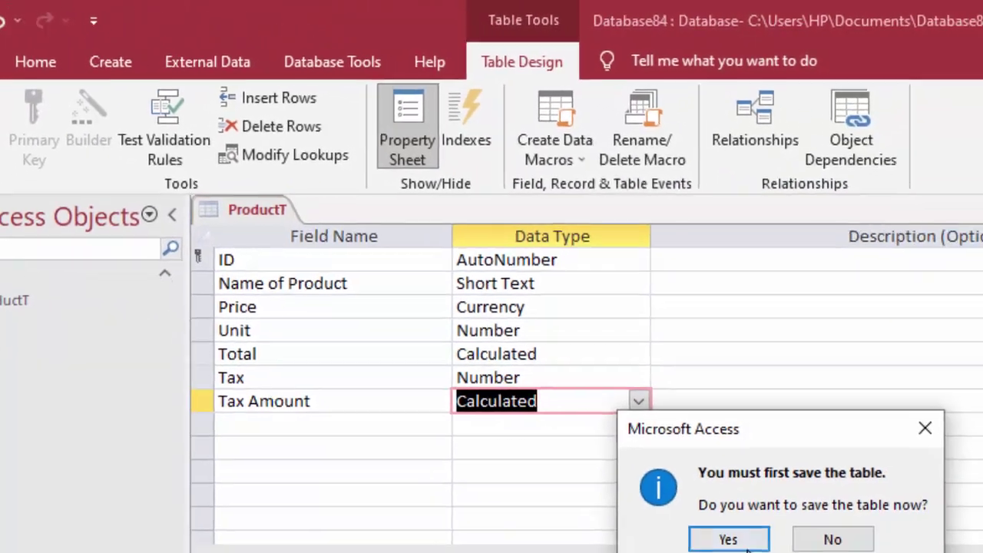
Save the table and enter a 5% tax for Keyboard, which gets stored as 0
click(710, 526)
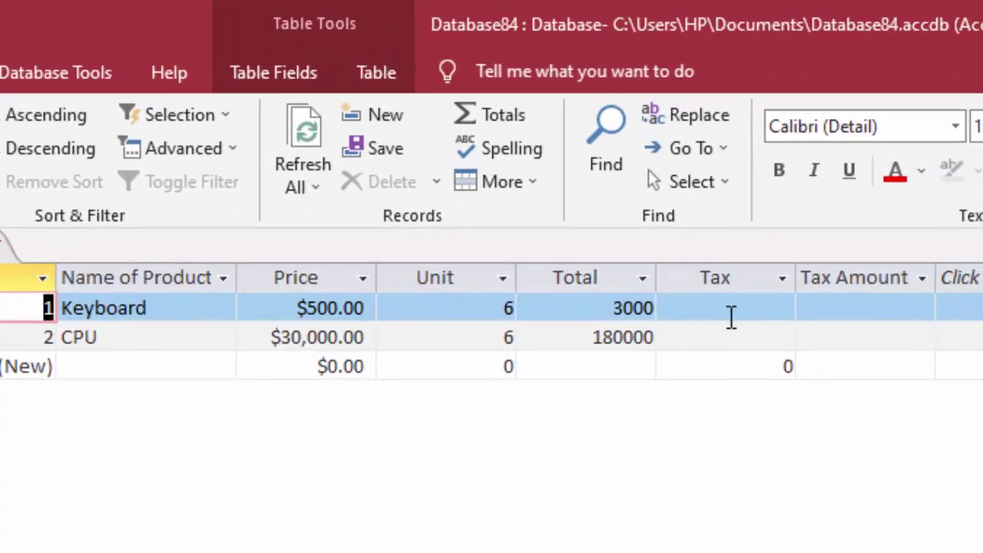
click(727, 319)
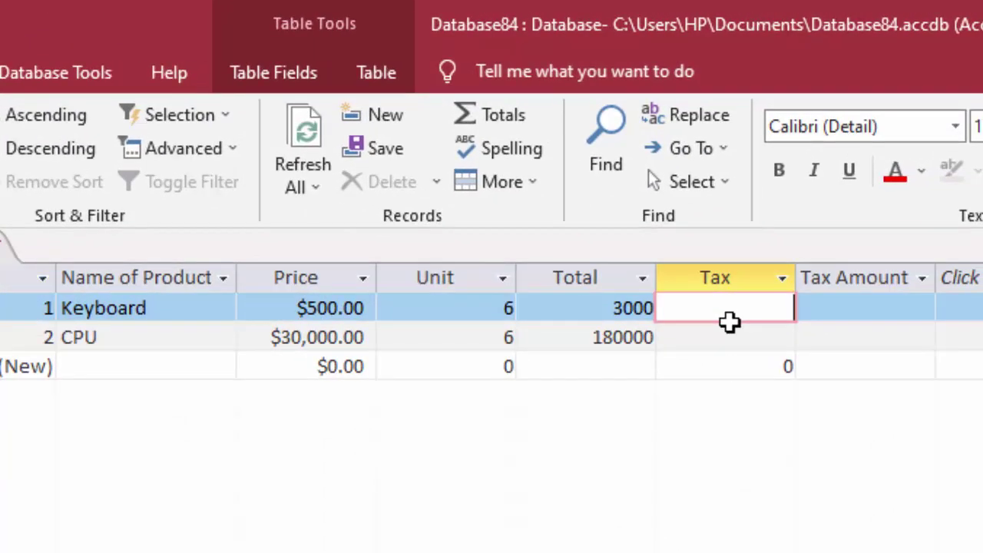
text(5%)
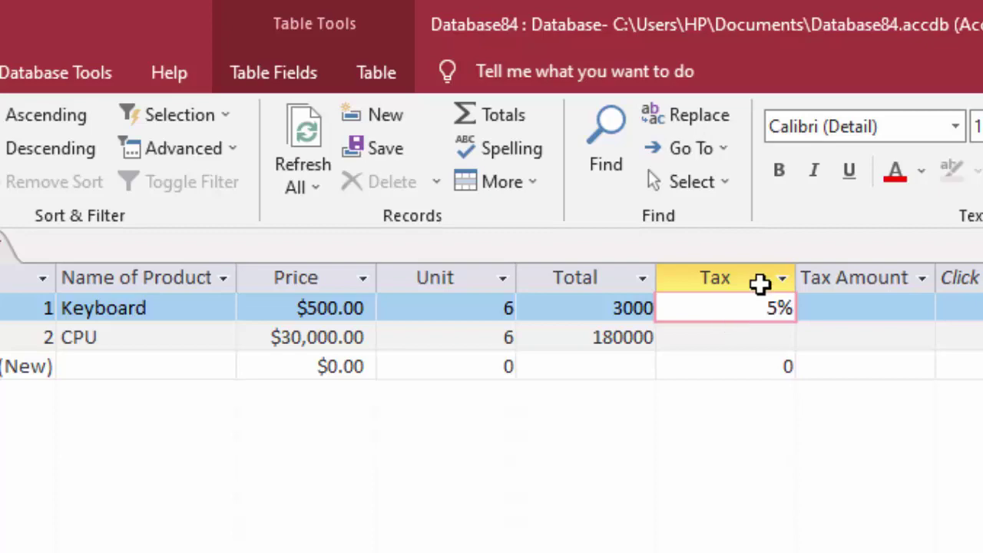
key(Return)
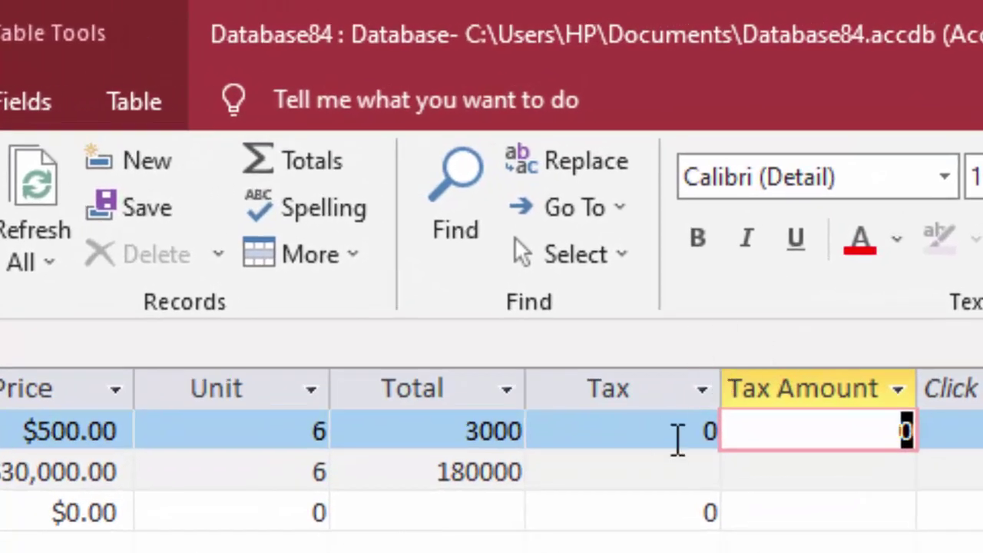
click(710, 400)
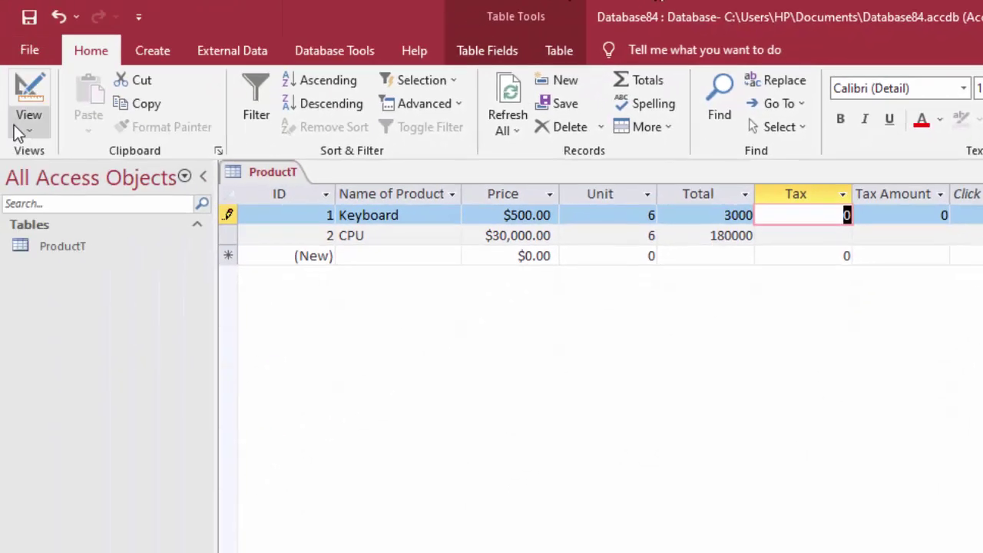
click(25, 129)
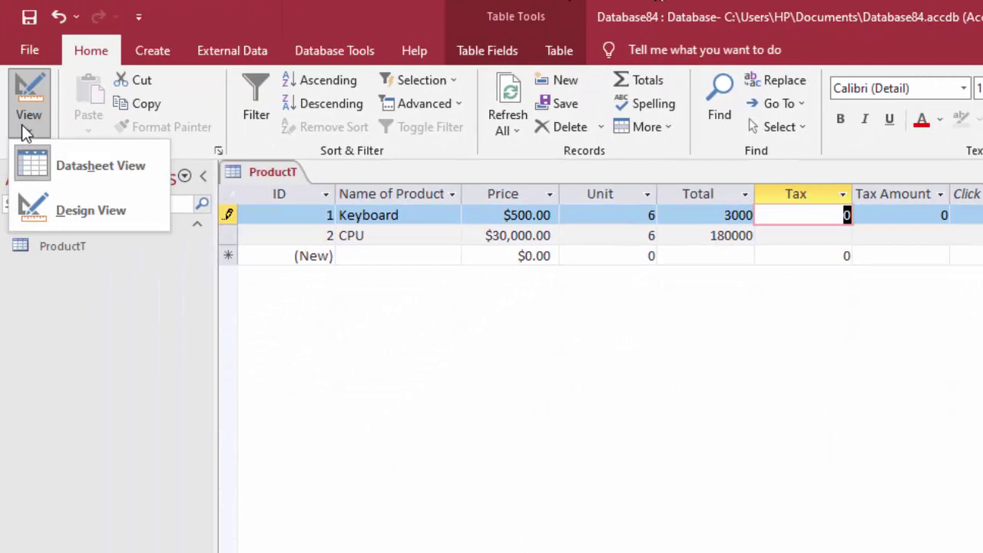
In Design View, set the Tax field's Format to Percent
click(83, 209)
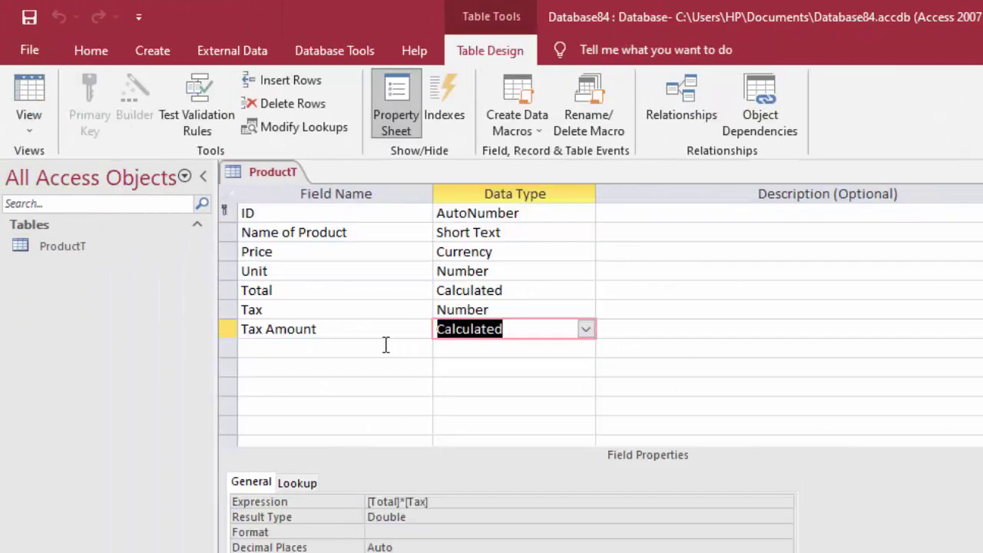
click(515, 313)
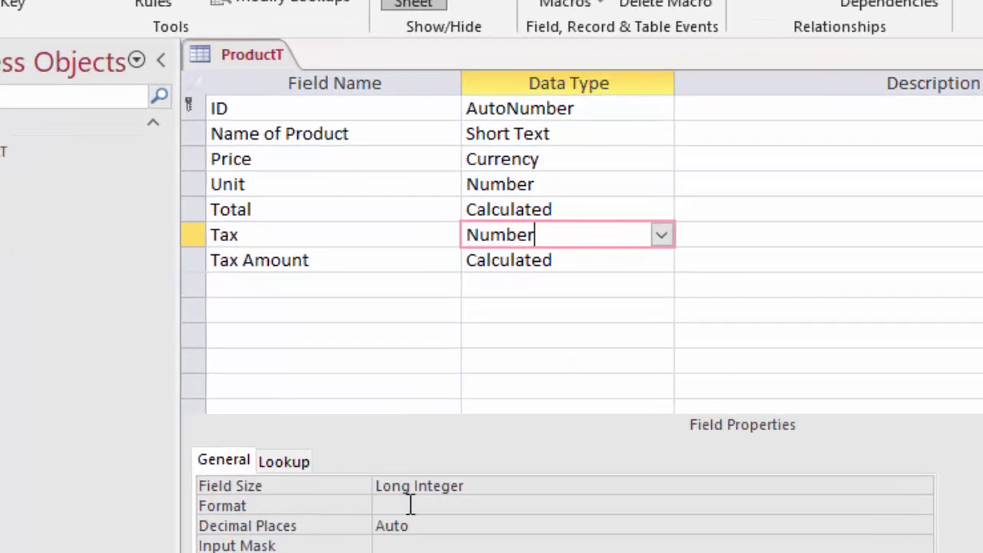
click(394, 516)
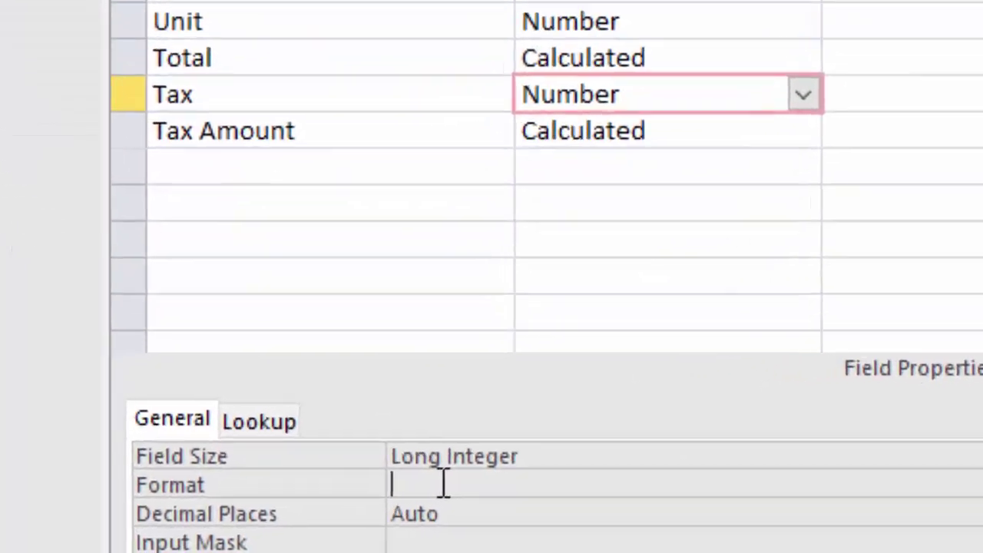
click(946, 350)
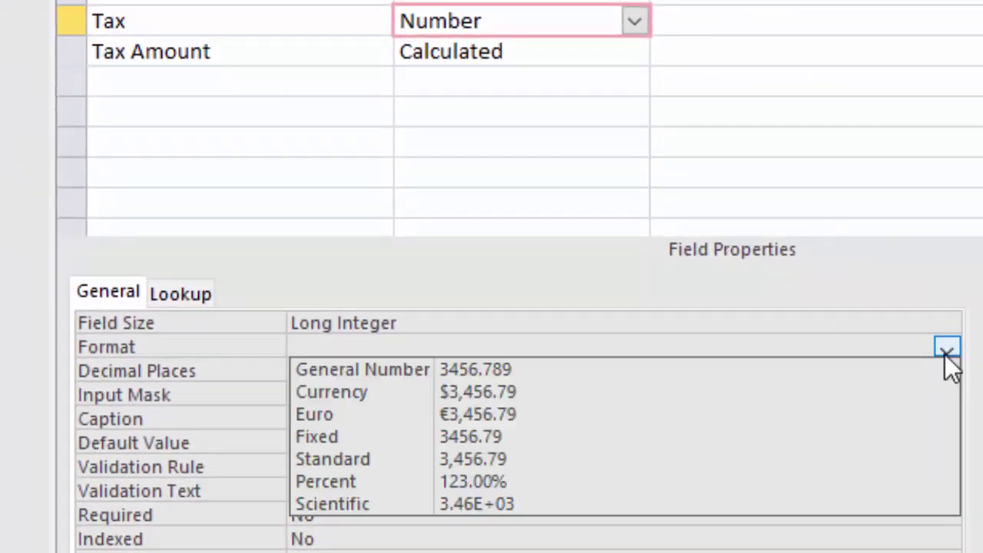
click(626, 481)
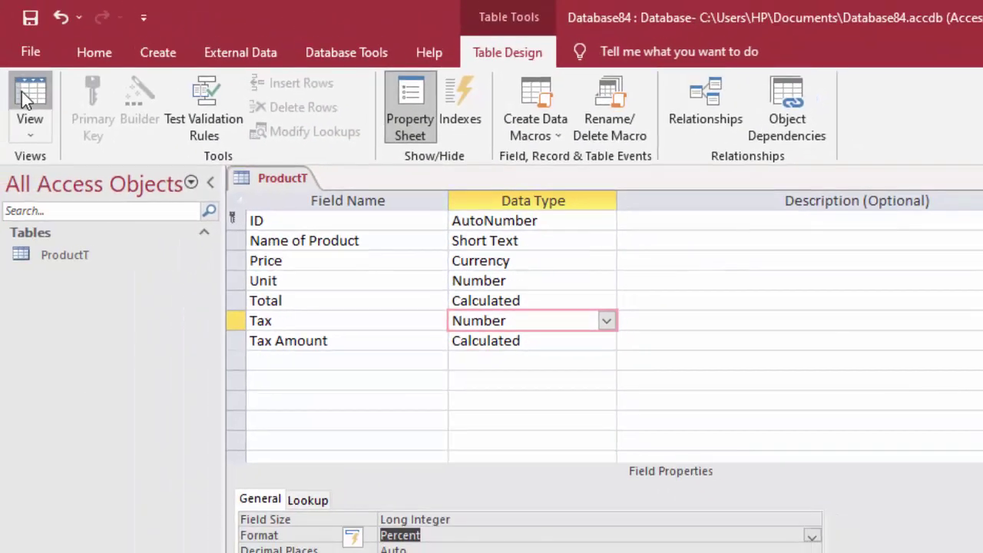
Save, return to the records, and re-enter Keyboard's tax, which still shows 0.00%
click(28, 100)
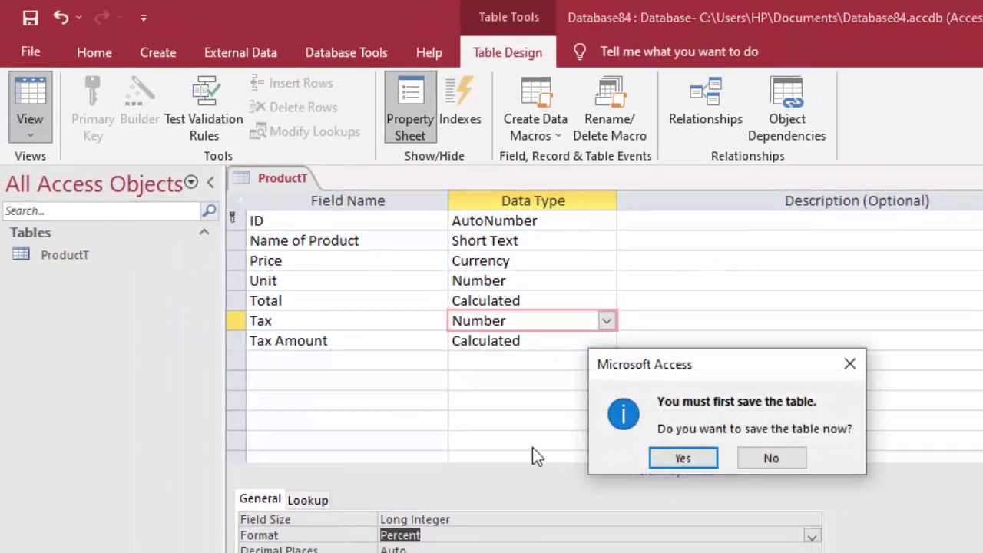
click(700, 461)
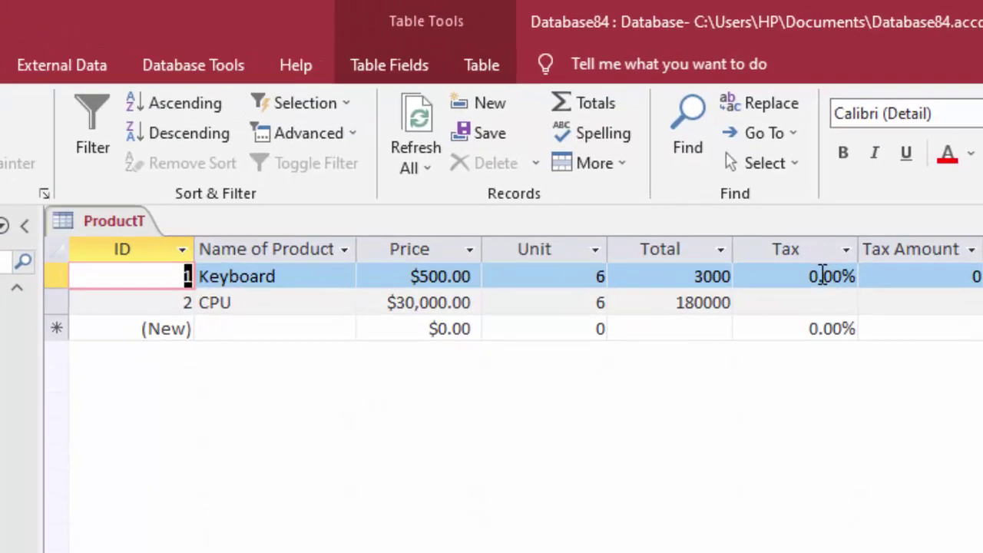
click(851, 223)
click(768, 357)
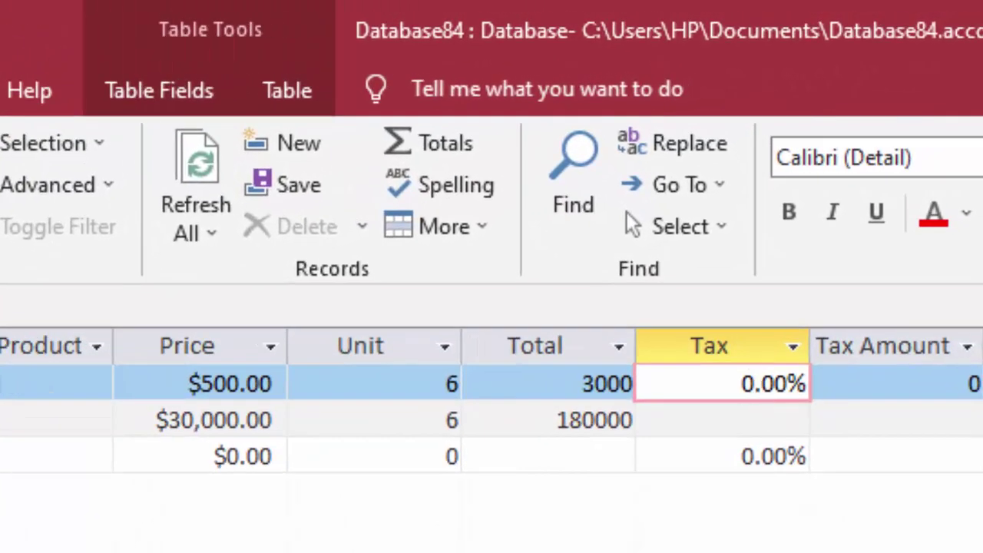
key(BackSpace)
key(Tab)
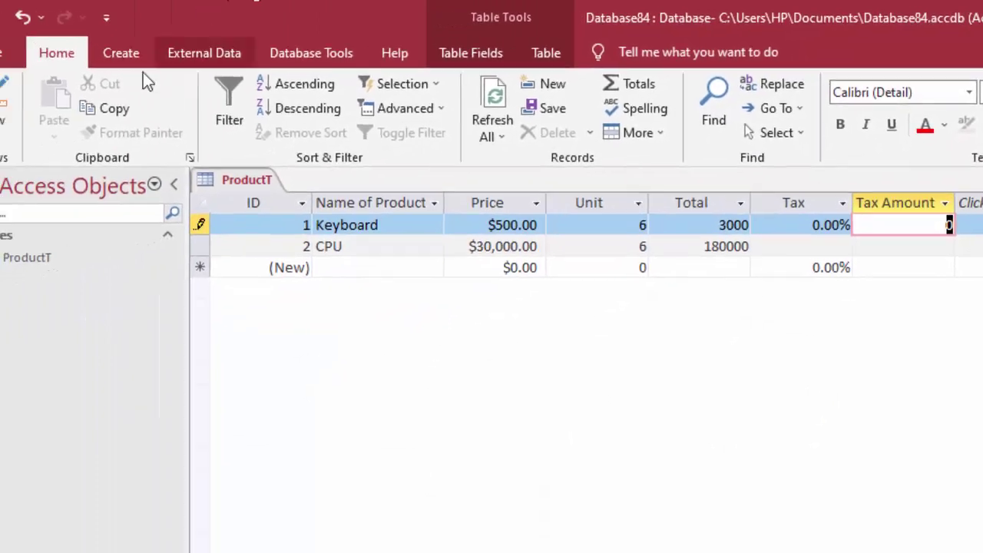
In ProductT's Design View, delete the Tax and Tax Amount fields, confirming the warnings
click(37, 128)
click(72, 207)
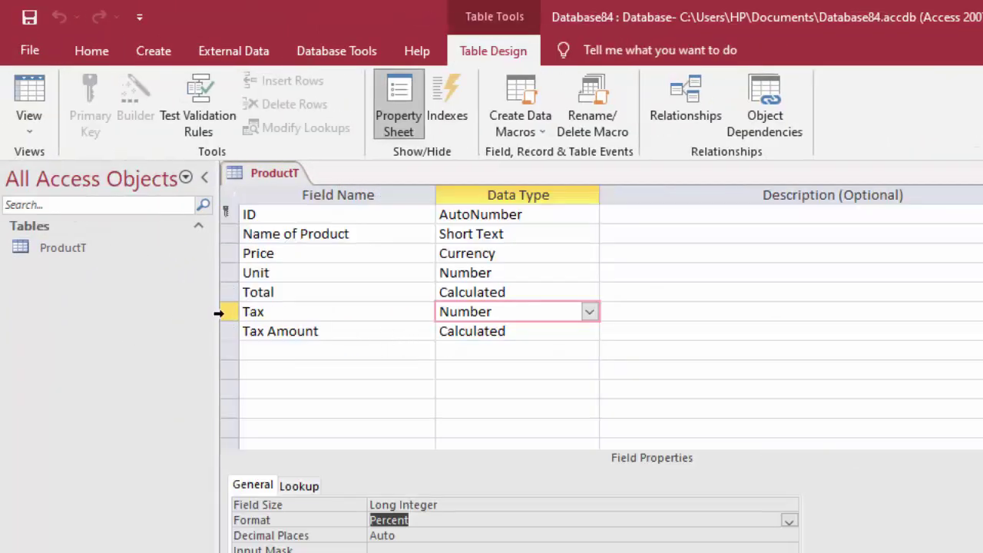
right_click(228, 312)
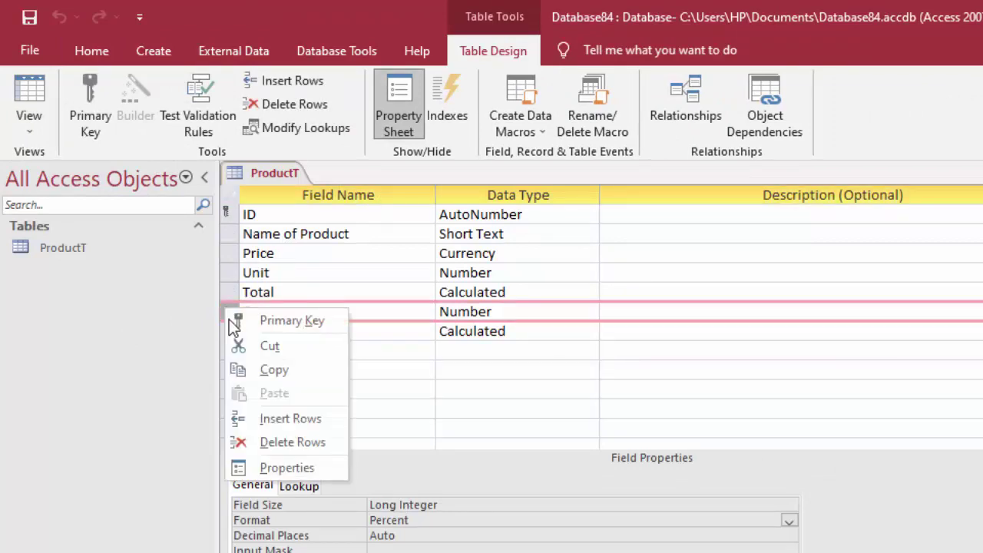
click(246, 350)
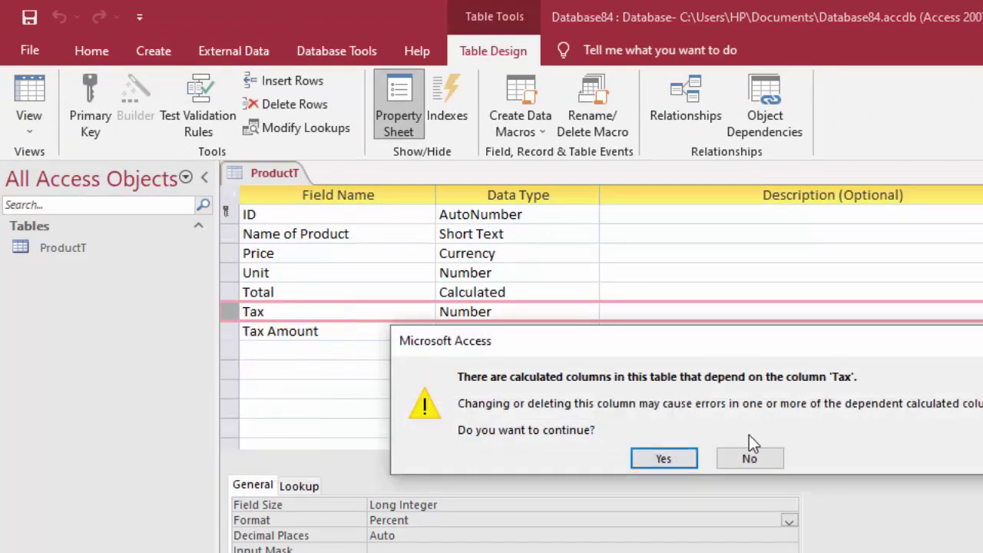
click(681, 457)
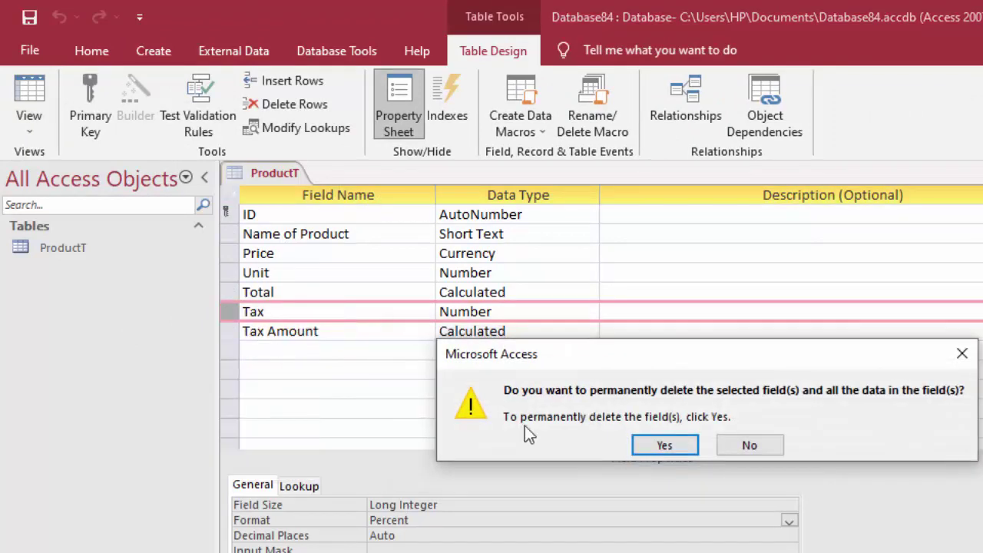
click(657, 446)
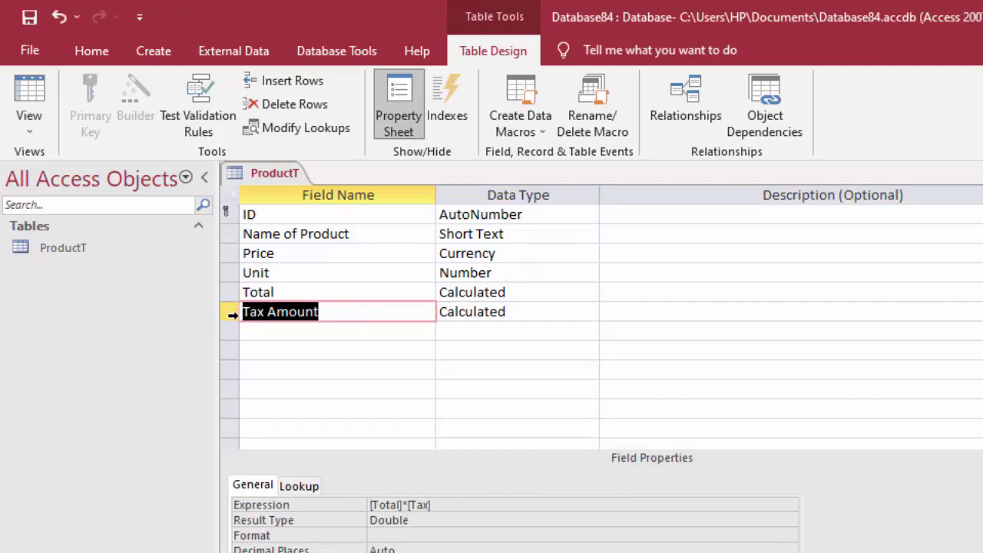
right_click(230, 312)
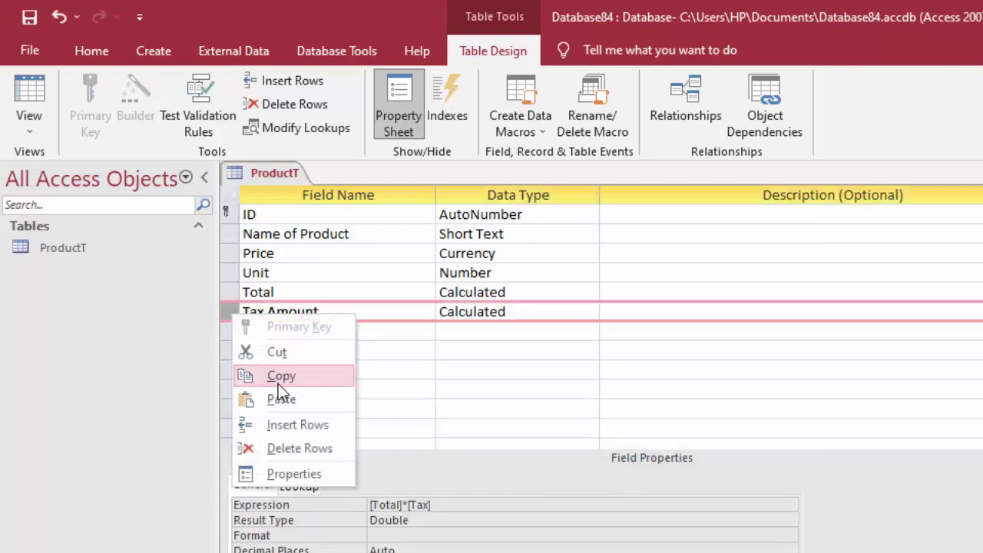
click(300, 450)
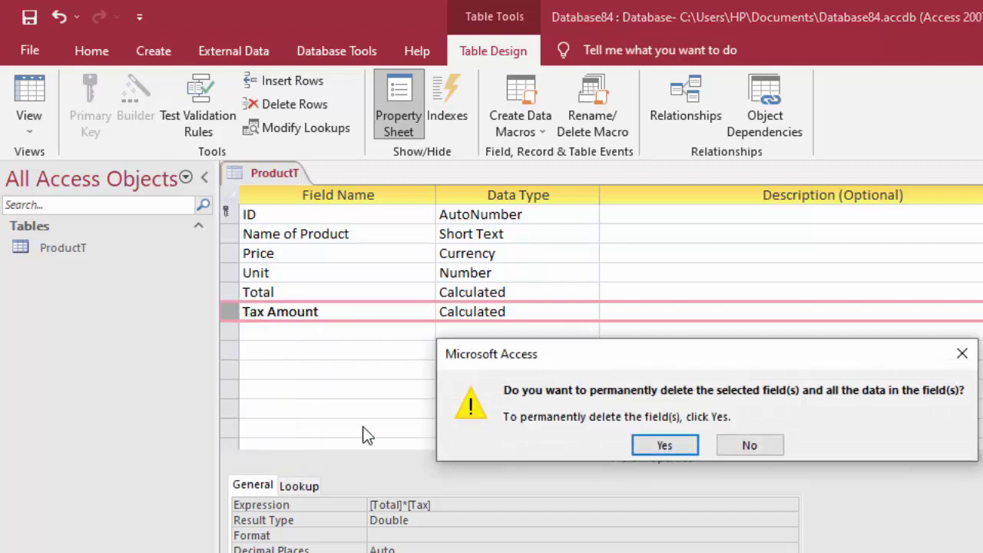
click(663, 449)
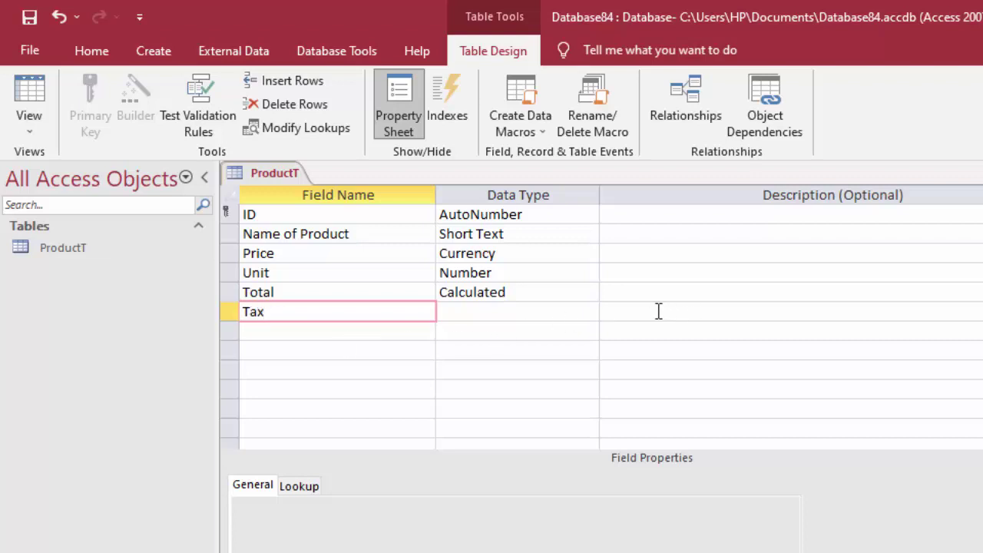
Make Tax a Number field and begin setting its Format to percent
click(547, 308)
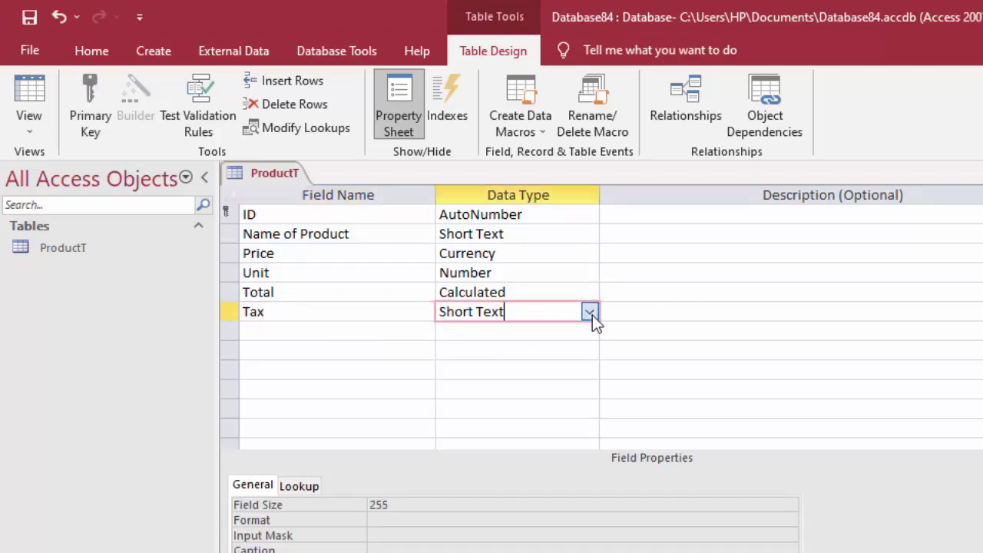
click(591, 313)
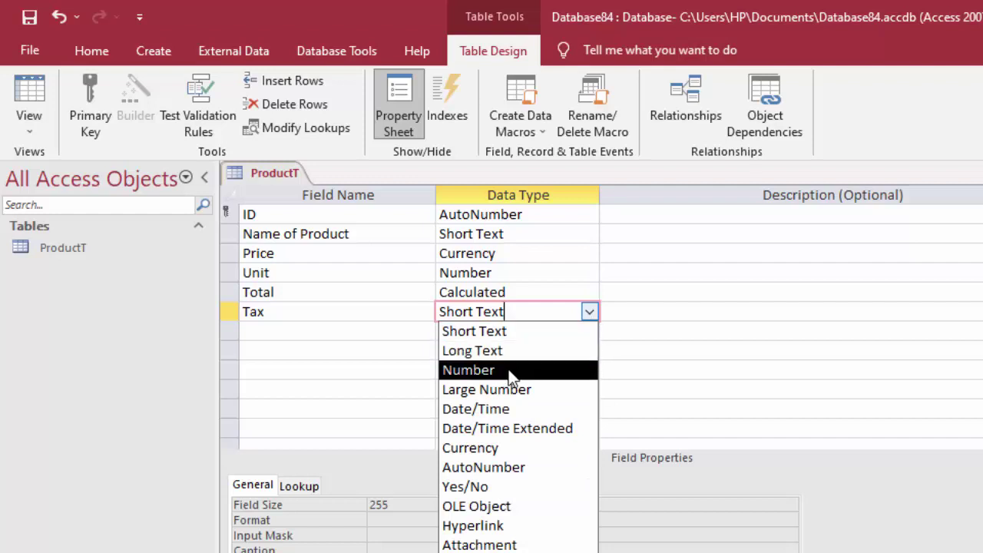
click(510, 371)
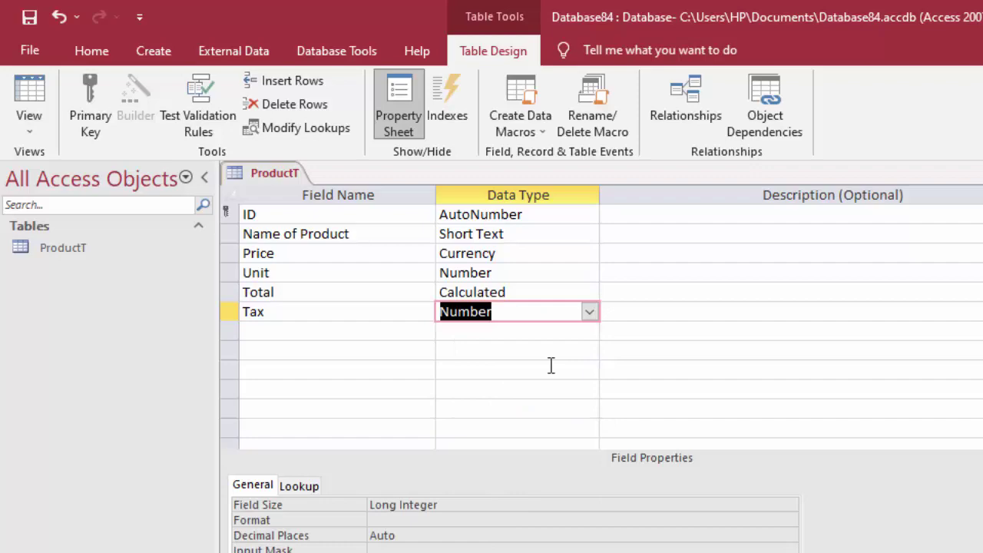
click(658, 318)
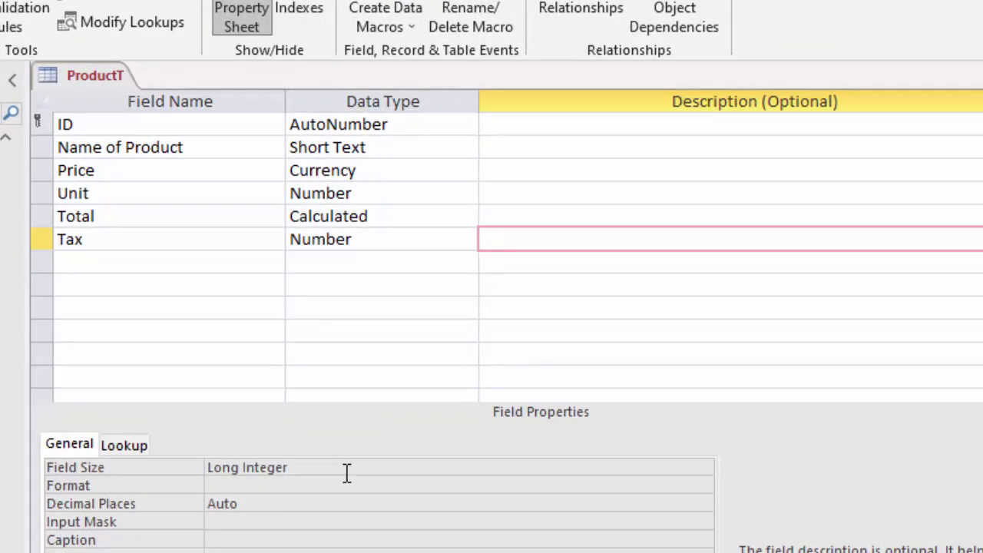
click(302, 485)
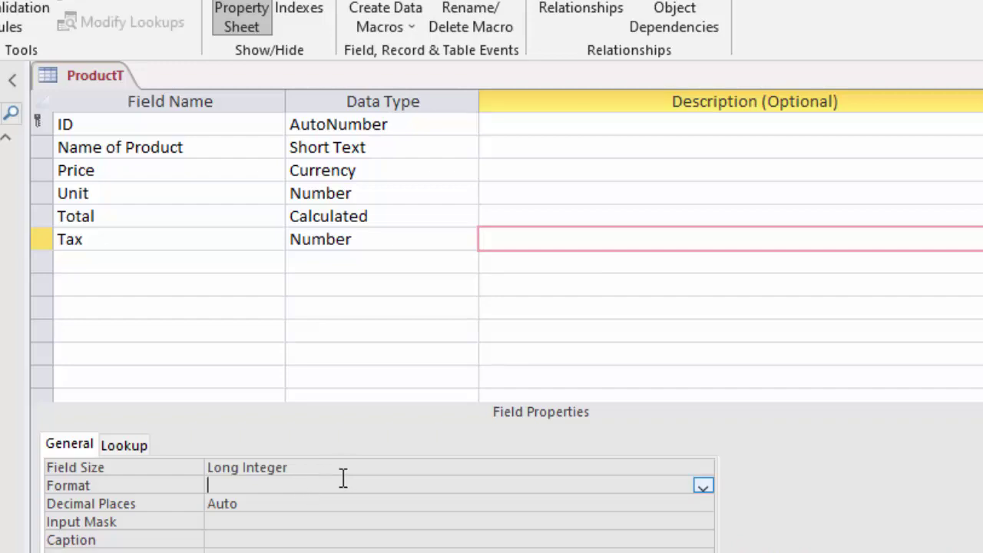
text(percent)
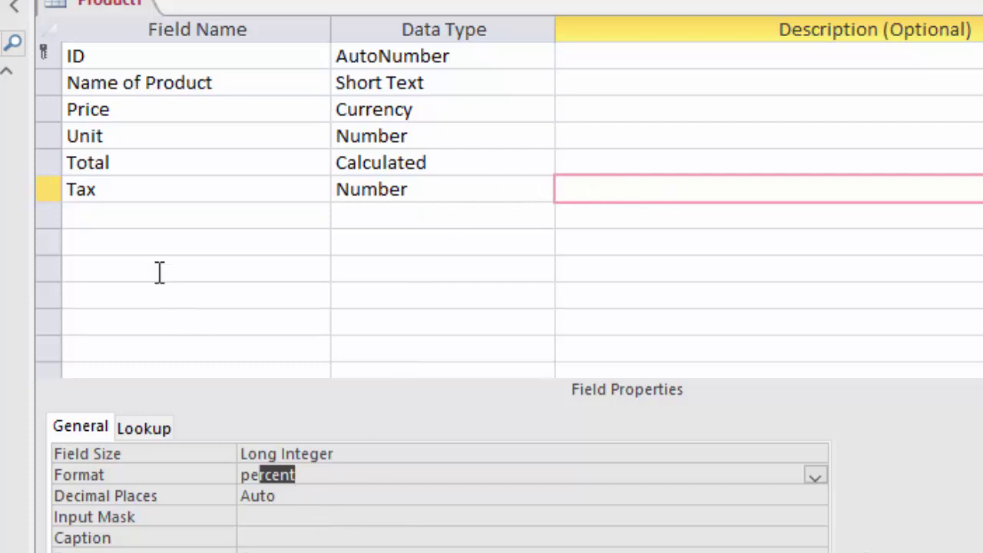
Add a Tax Amount field below Tax as a Calculated field with expression [Total]*[Tax]
click(125, 212)
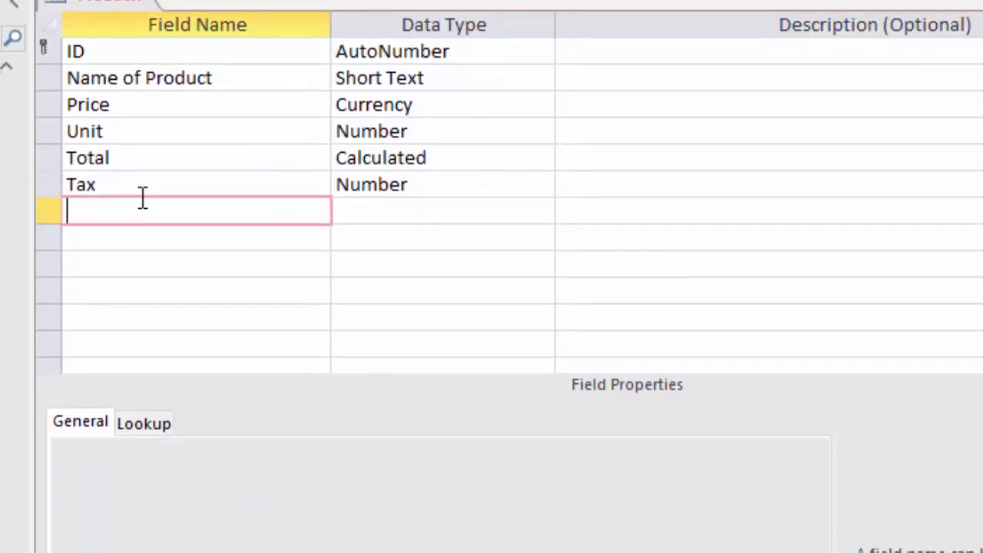
text(Tax )
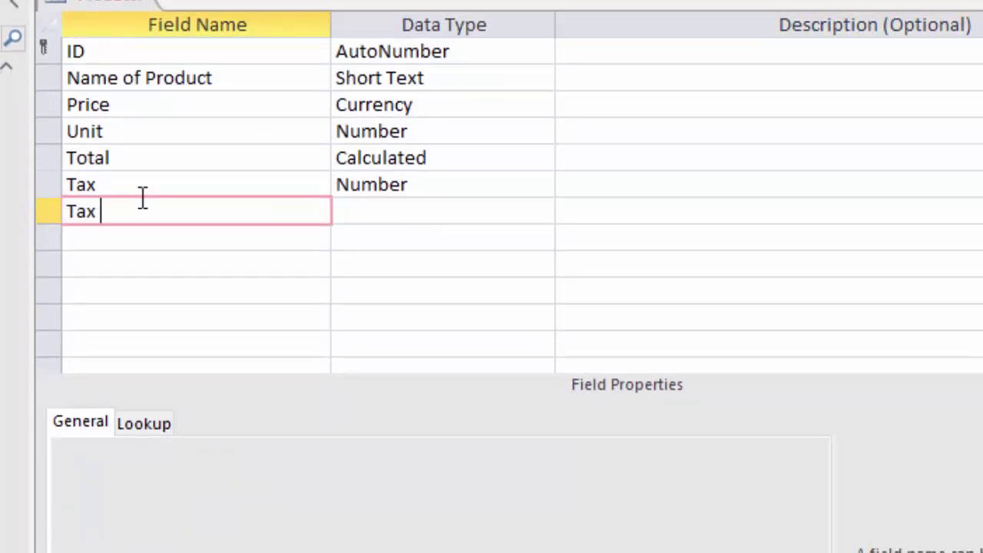
text(Amoun)
text(t)
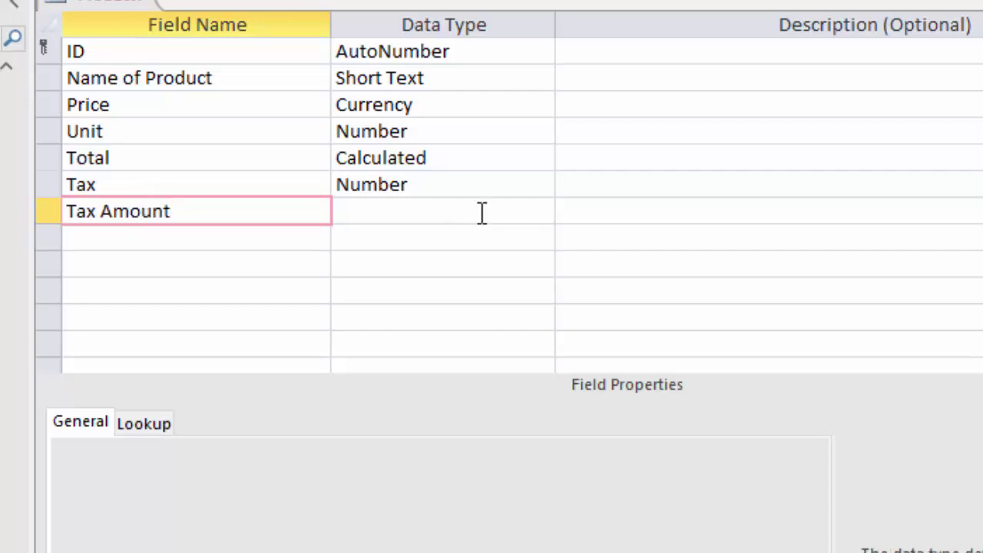
click(481, 212)
click(540, 213)
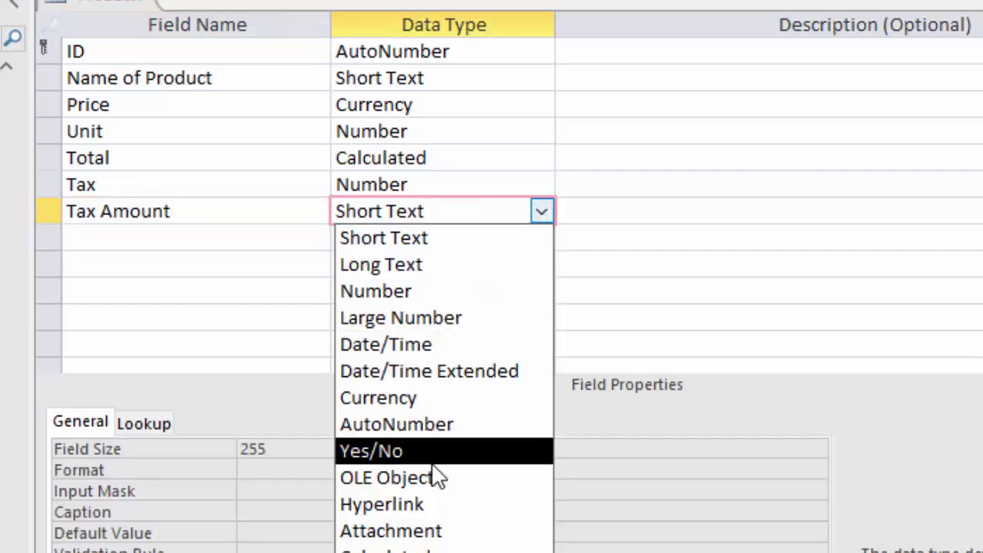
click(434, 547)
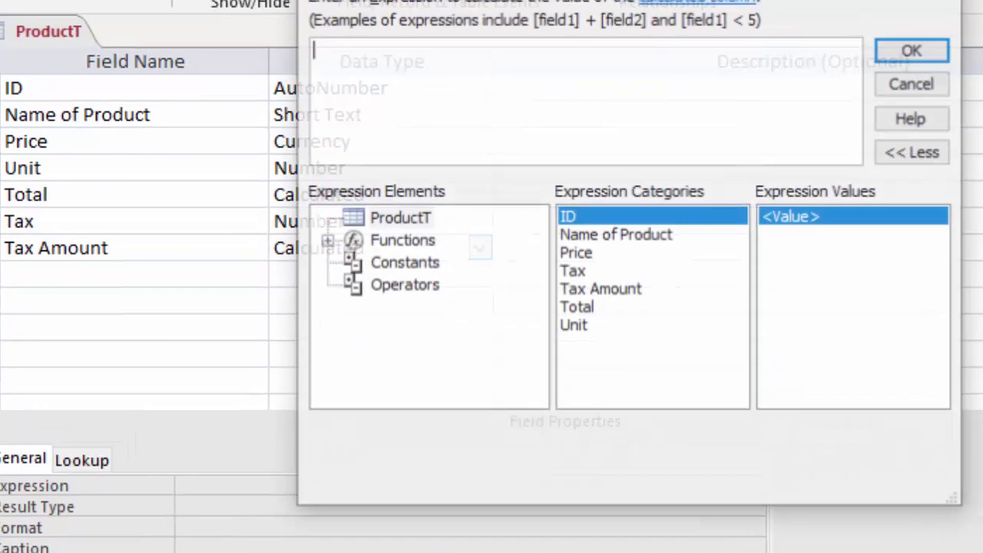
text([)
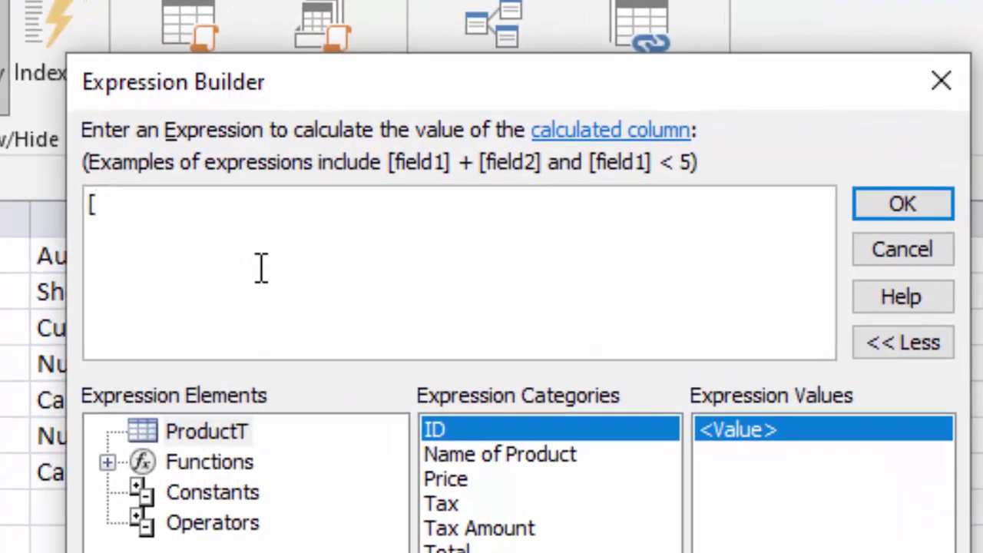
text(Tota)
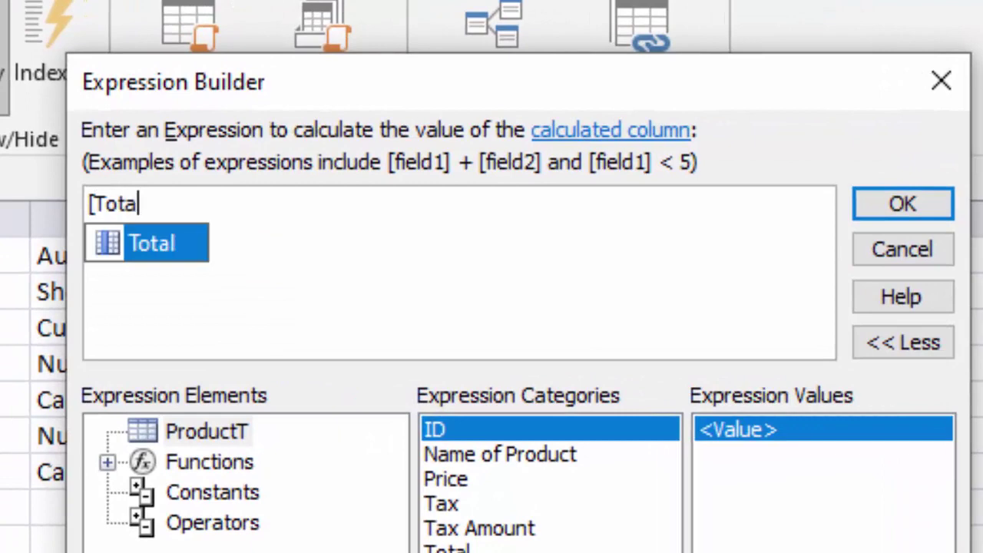
text(l] *)
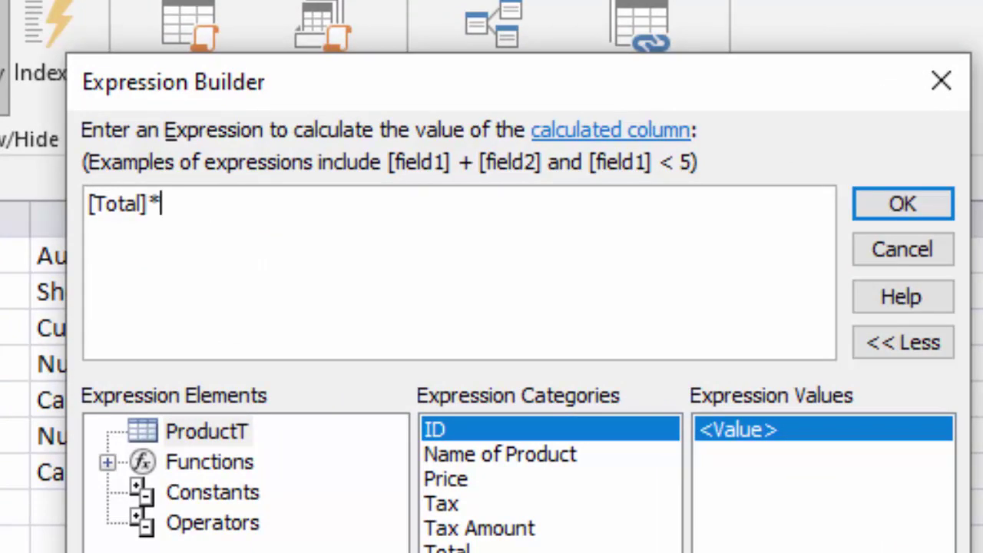
text([T)
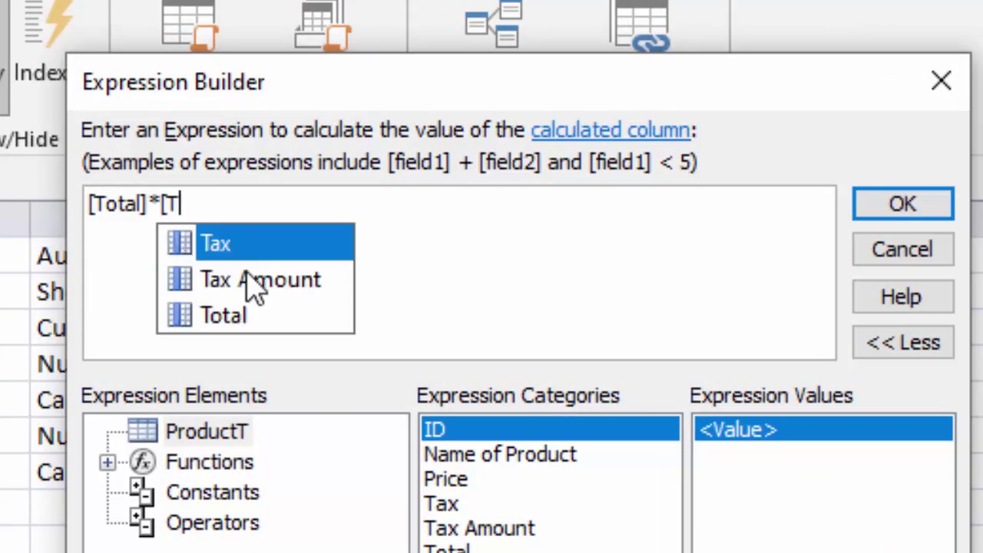
text(ax])
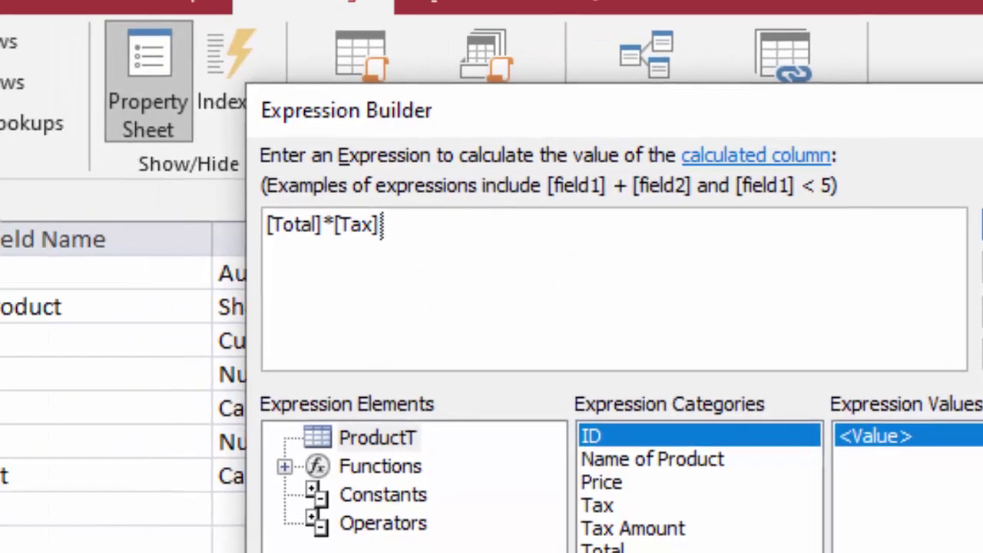
click(918, 204)
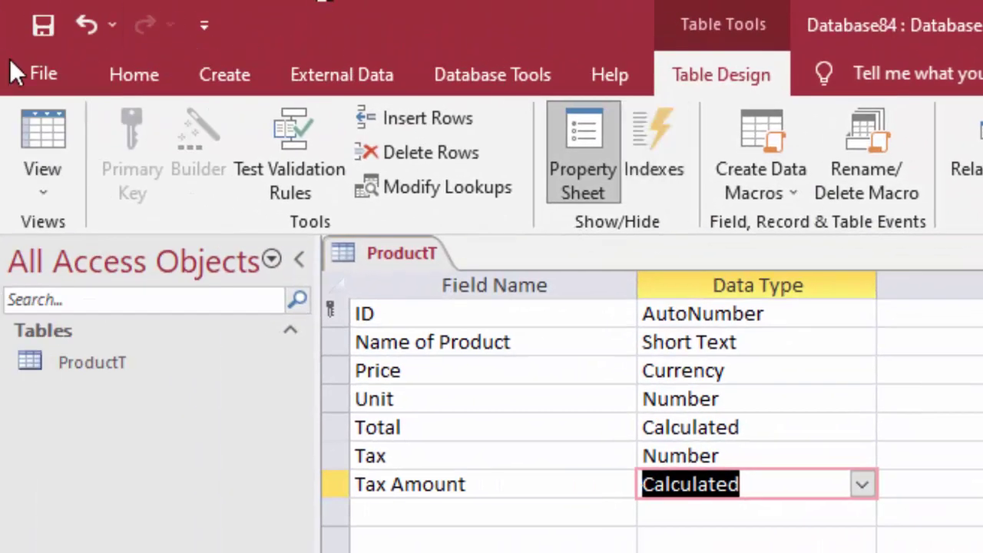
Save the design, switch to the records, and enter 5 as Keyboard's tax
click(61, 145)
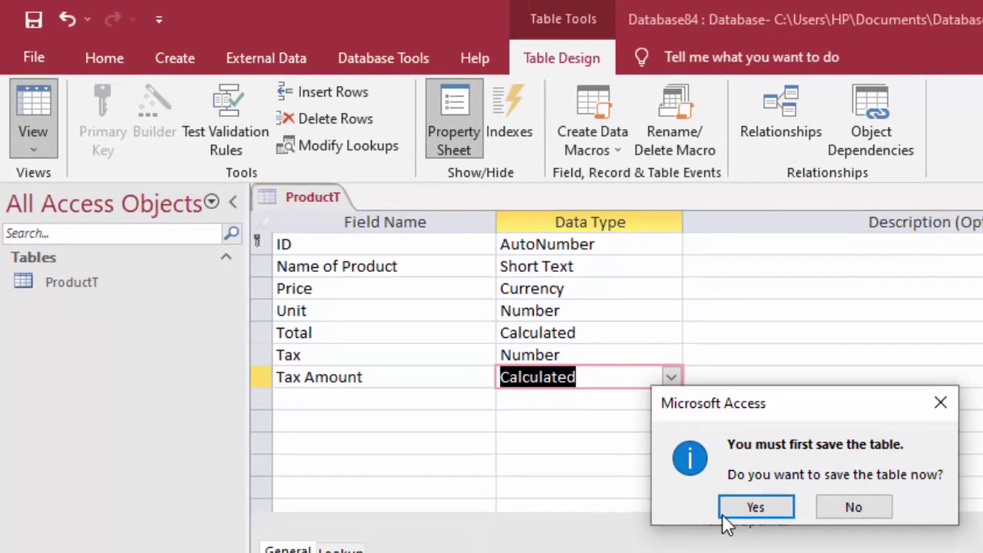
click(772, 546)
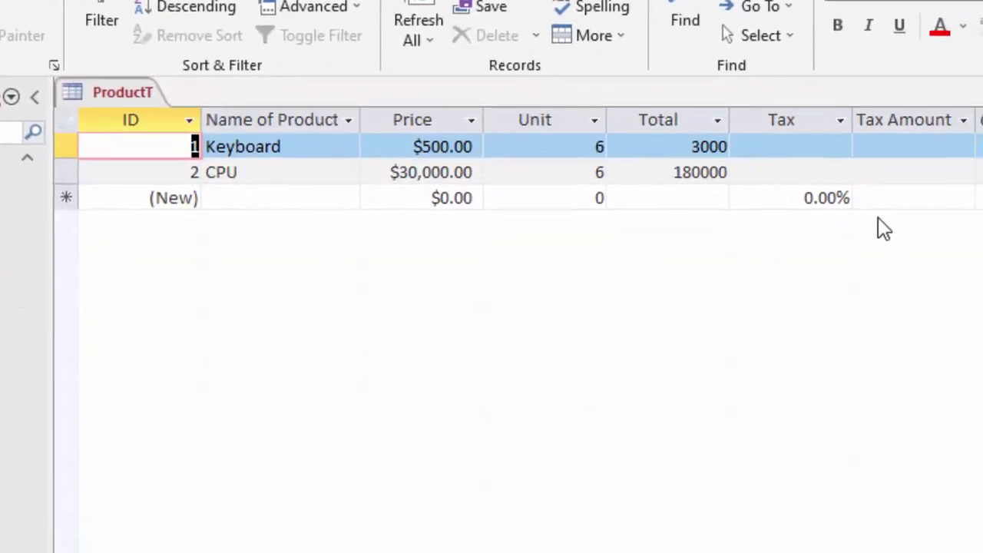
click(810, 147)
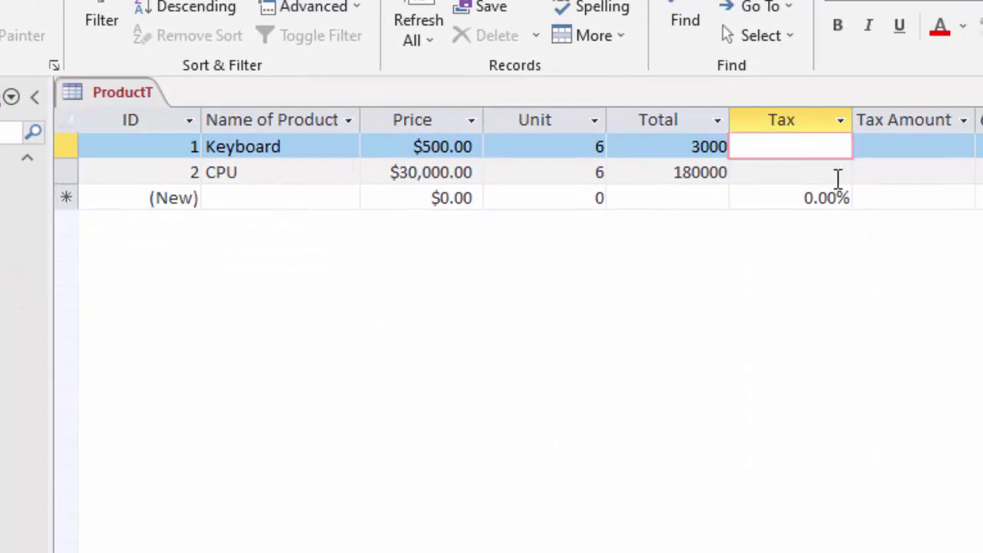
text(5)
key(Tab)
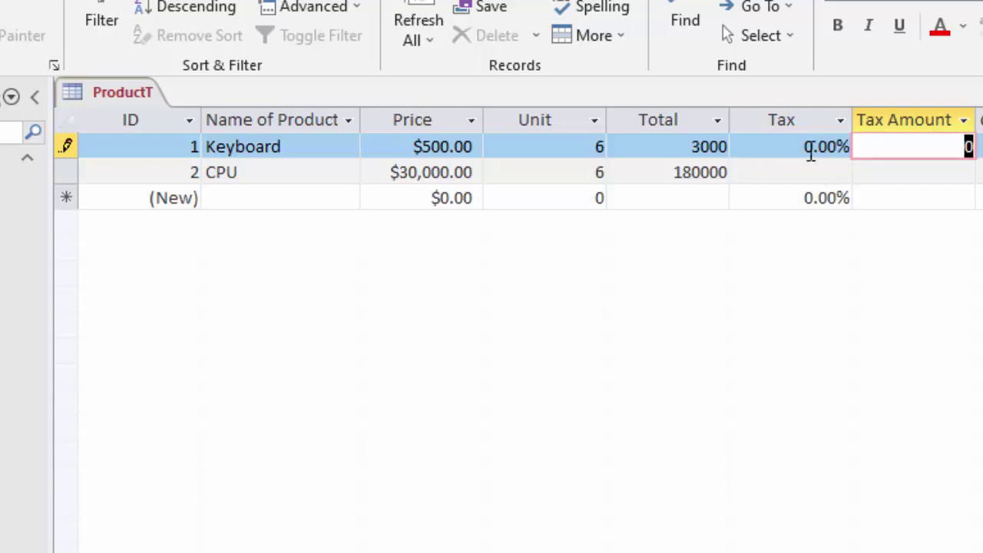
Re-enter 5 in Keyboard's Tax cell after it falls back to 0.00%
click(808, 150)
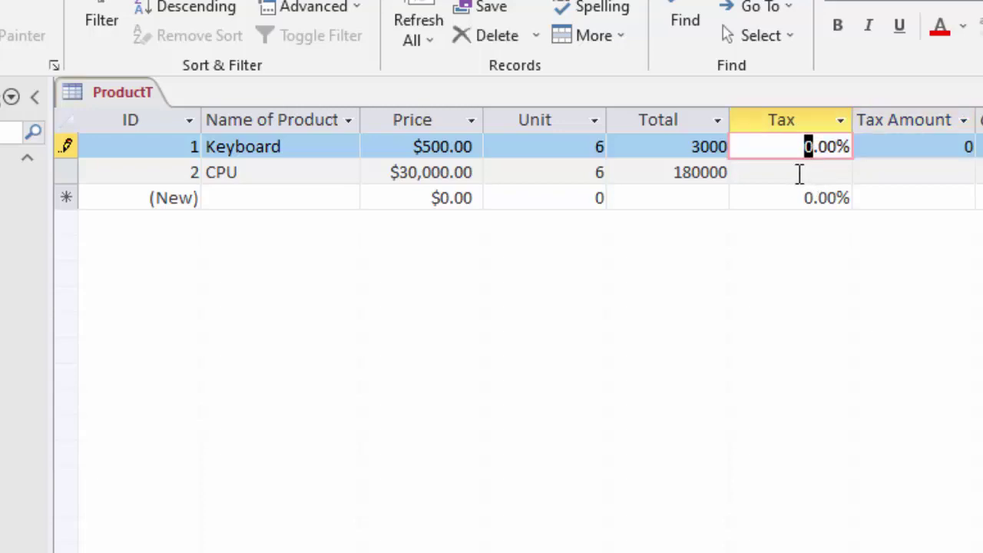
text(5)
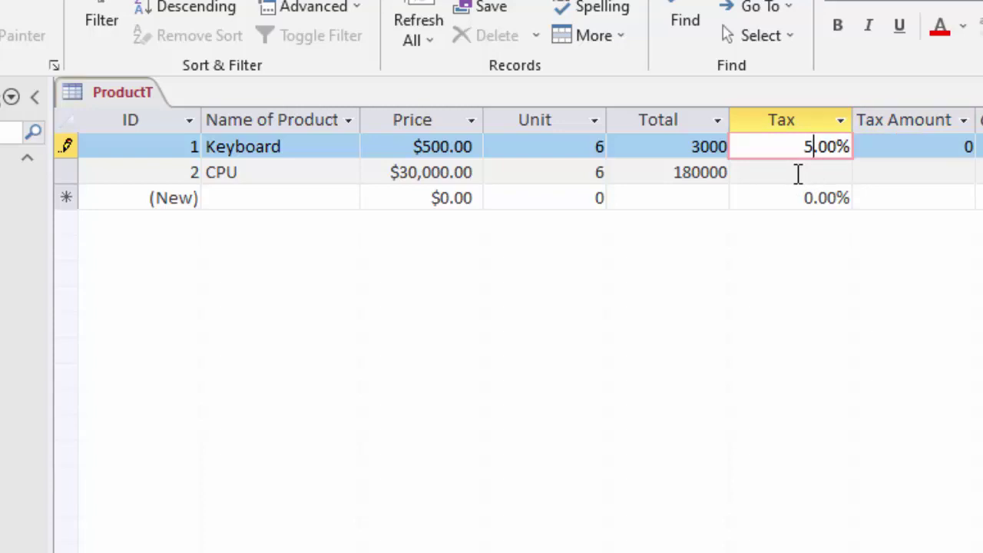
key(Tab)
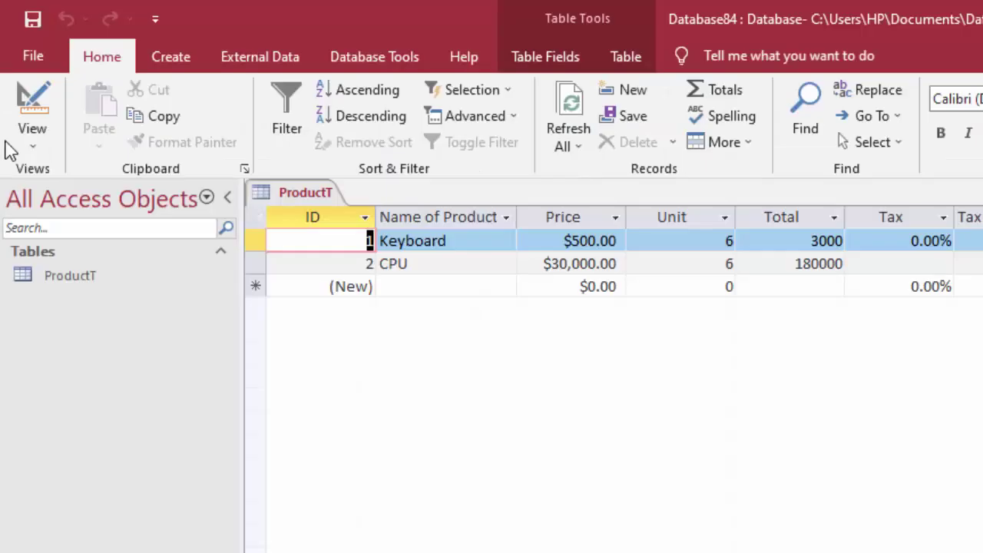
click(31, 137)
In Design View, change the Tax field's Field Size to Double
click(85, 242)
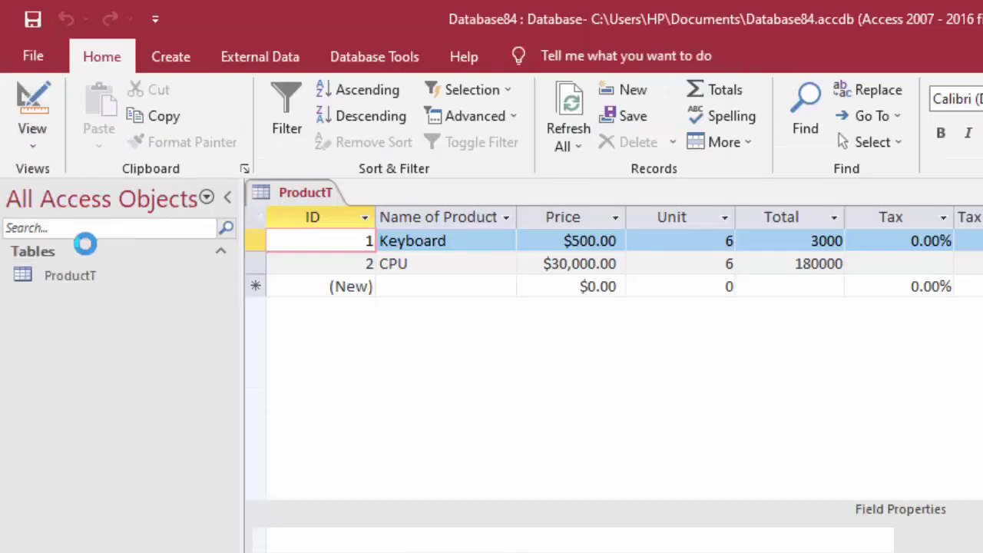
click(507, 345)
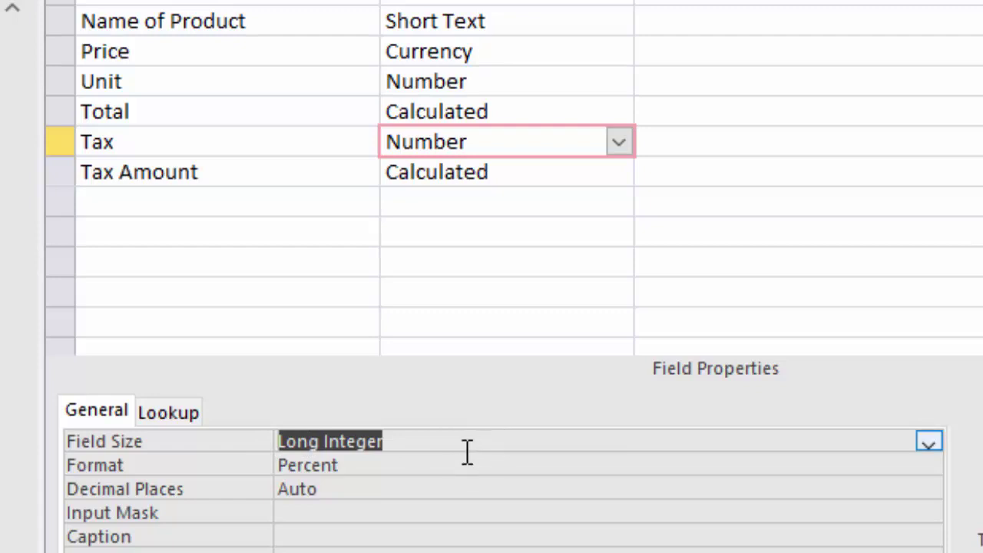
text(p)
key(BackSpace)
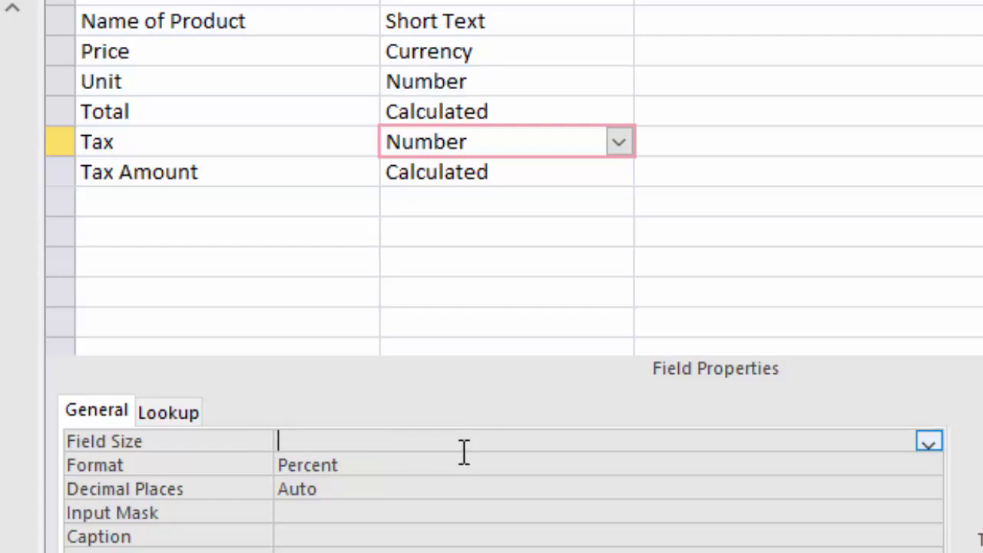
text(double)
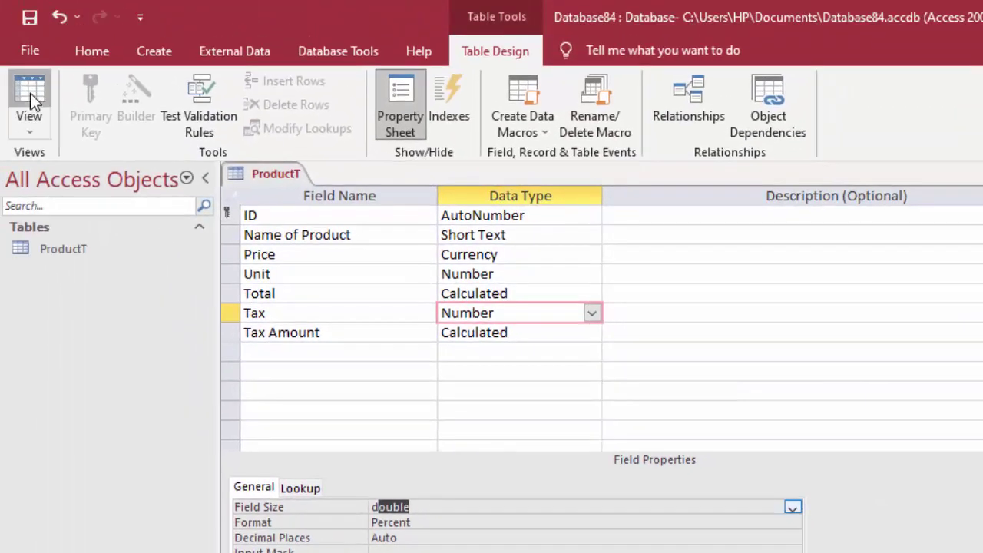
Save the table and return to the records, accepting the calculated-column warning
click(30, 93)
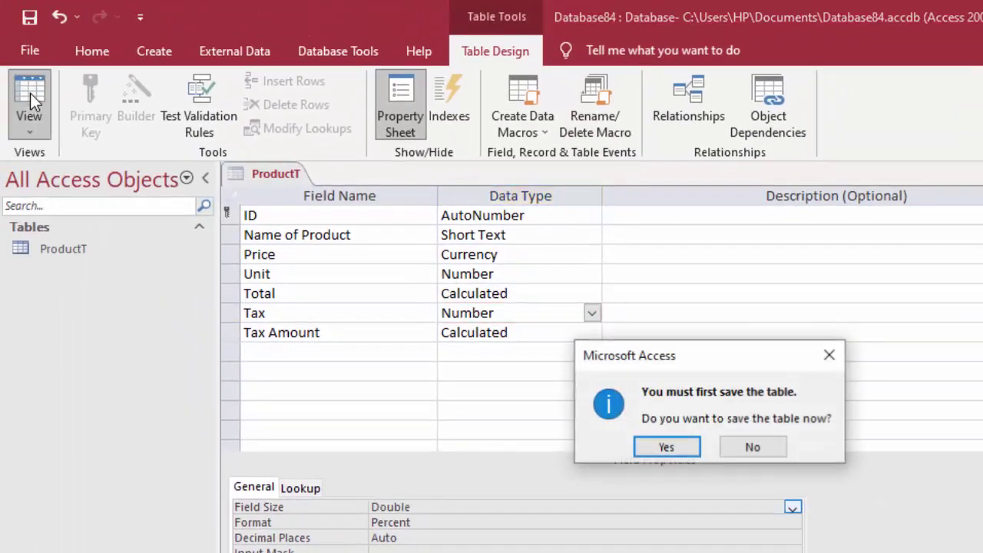
click(666, 454)
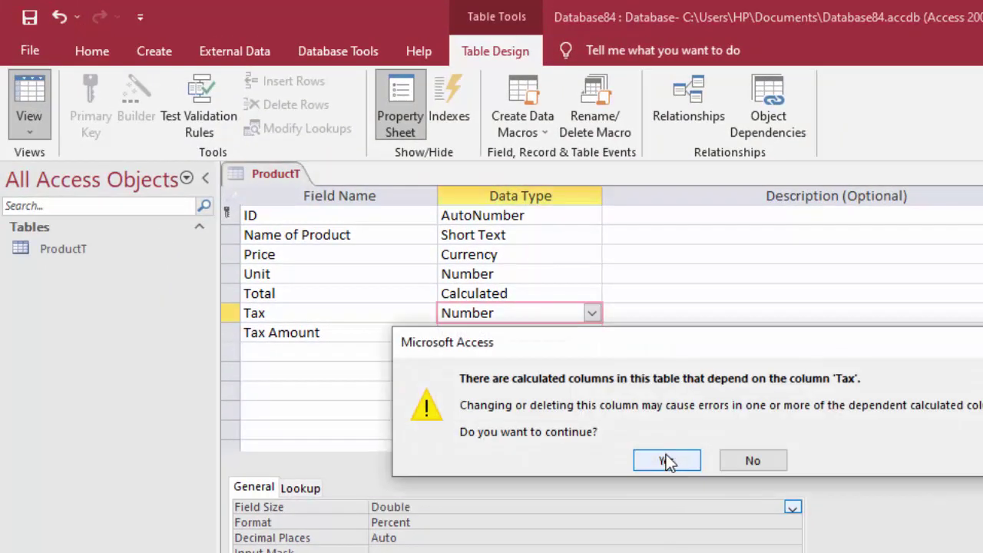
click(666, 458)
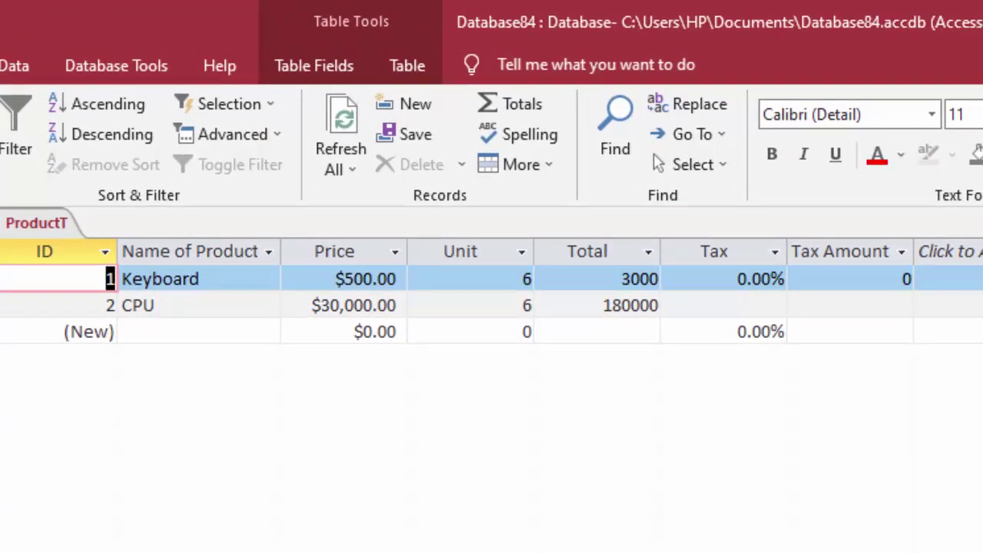
Set Keyboard's tax to 5%, giving a Tax Amount of 150
click(743, 279)
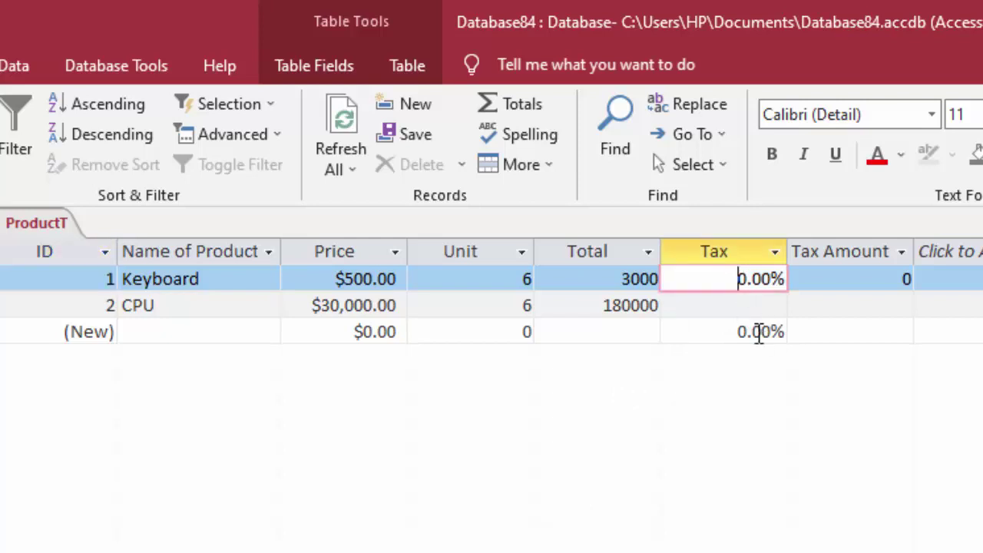
key(BackSpace)
text(5)
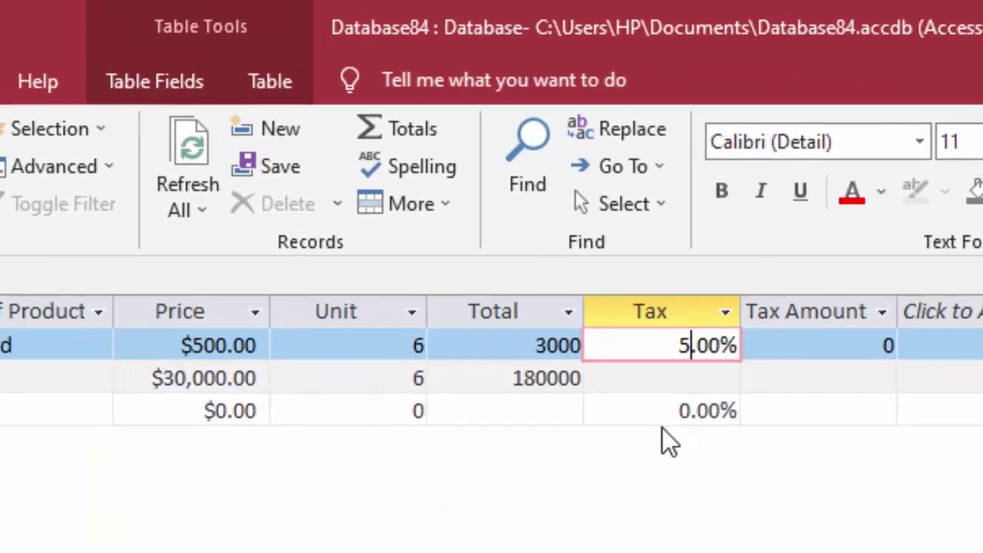
key(Tab)
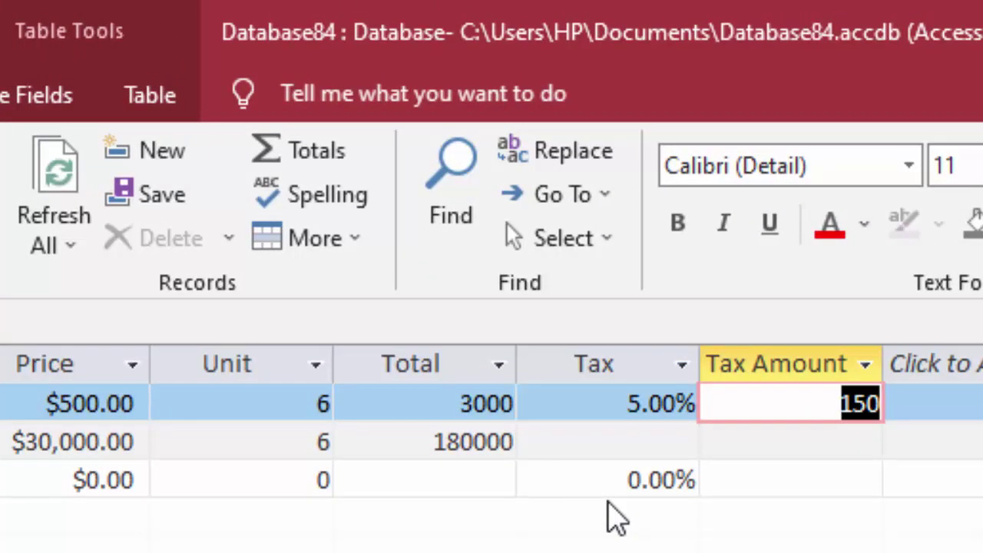
click(797, 403)
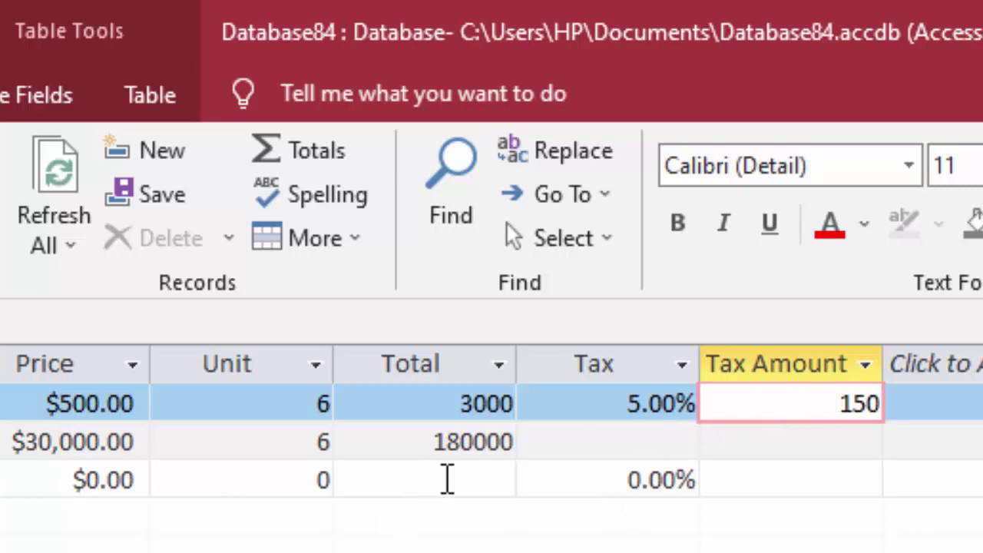
Set CPU's tax to 10%, giving a Tax Amount of 18000
click(622, 443)
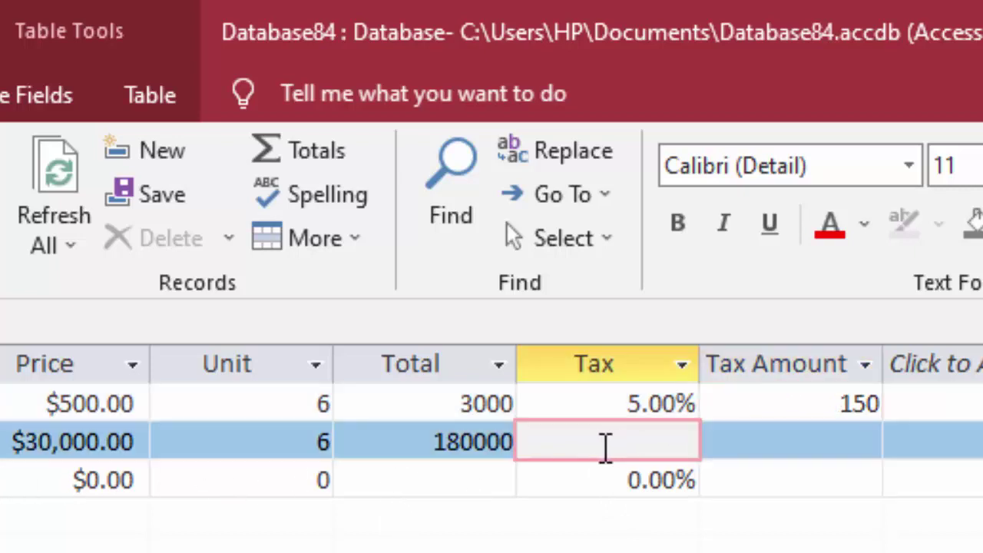
text(10)
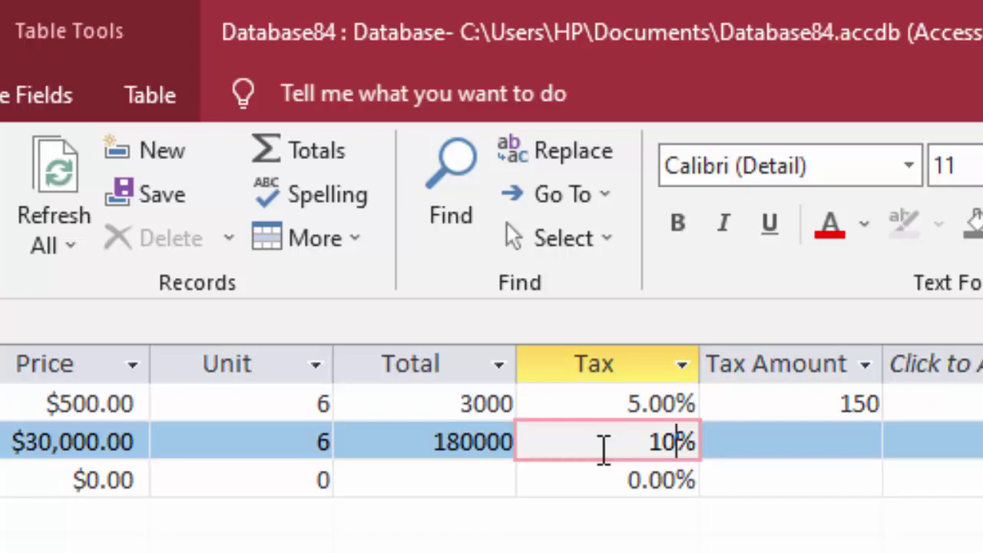
key(Tab)
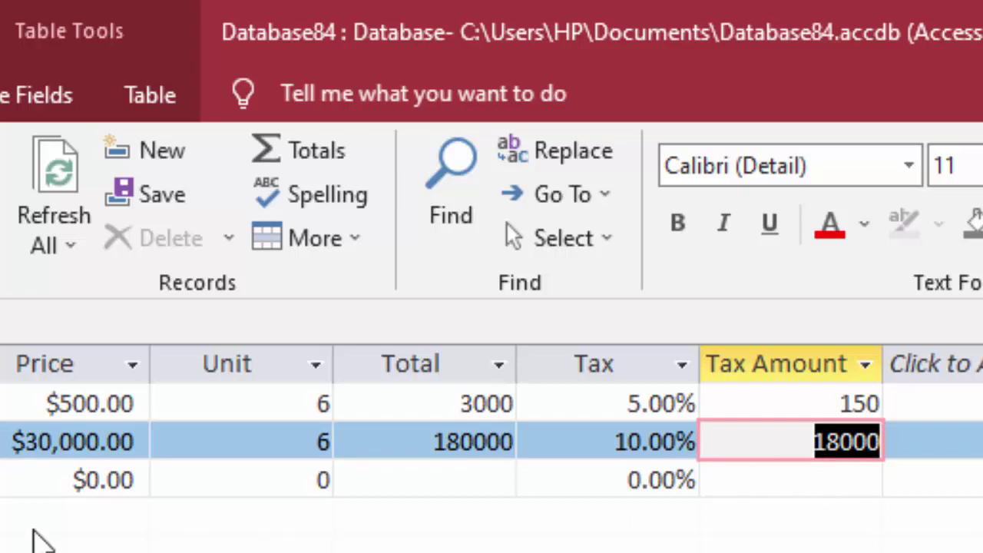
click(4, 479)
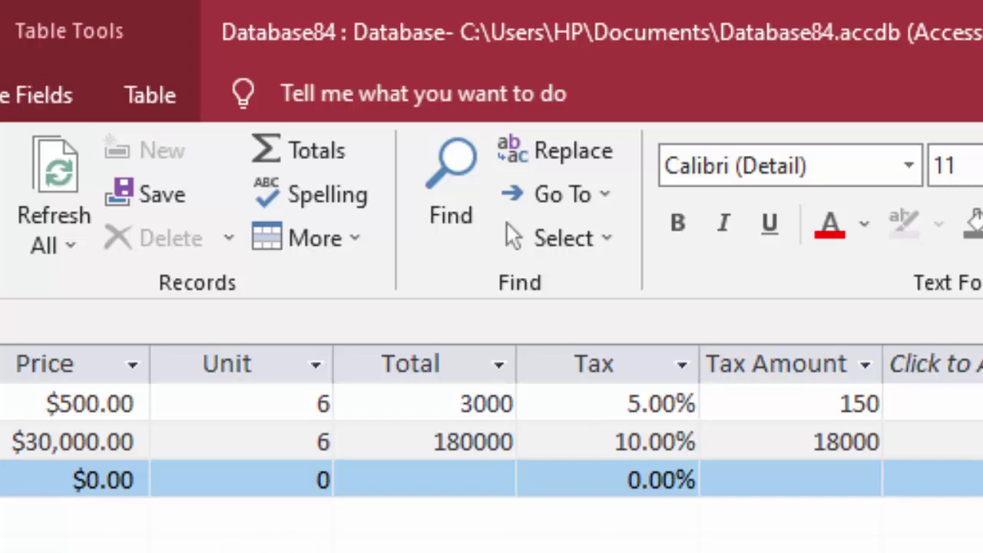
Enter the LED TV record: price 50000, quantity 5, tax 18%
text(L)
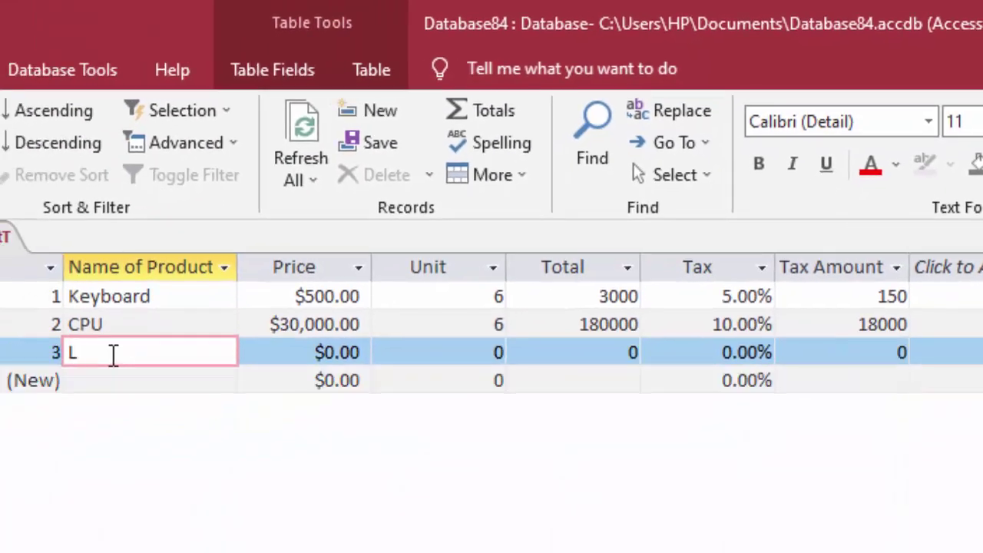
text(ED)
text( TV)
key(Tab)
text(5)
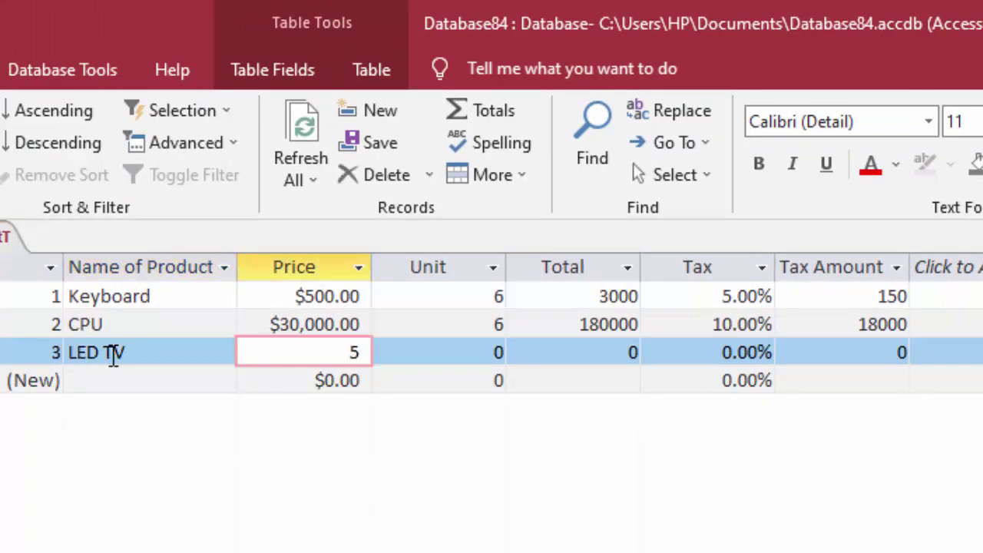
text(0000)
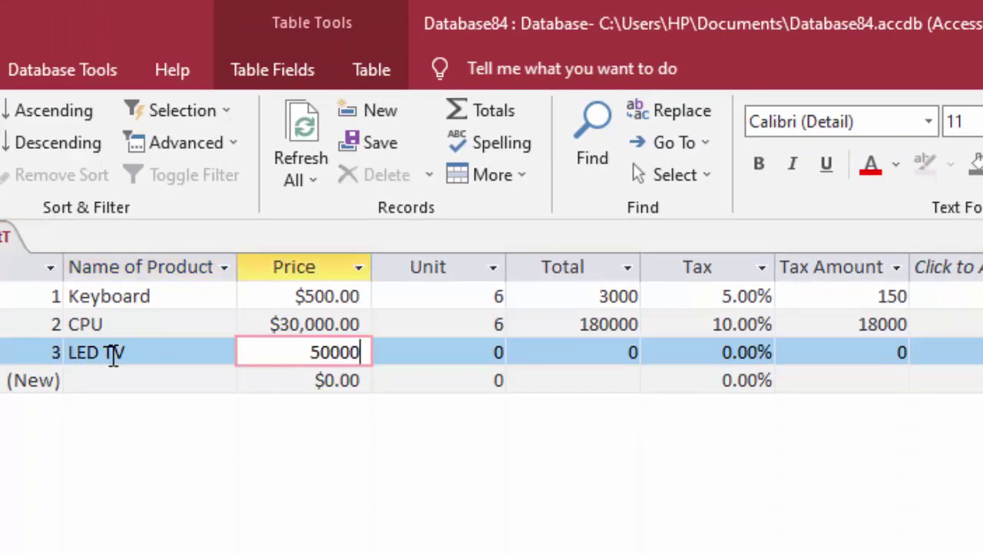
key(Tab)
text(5)
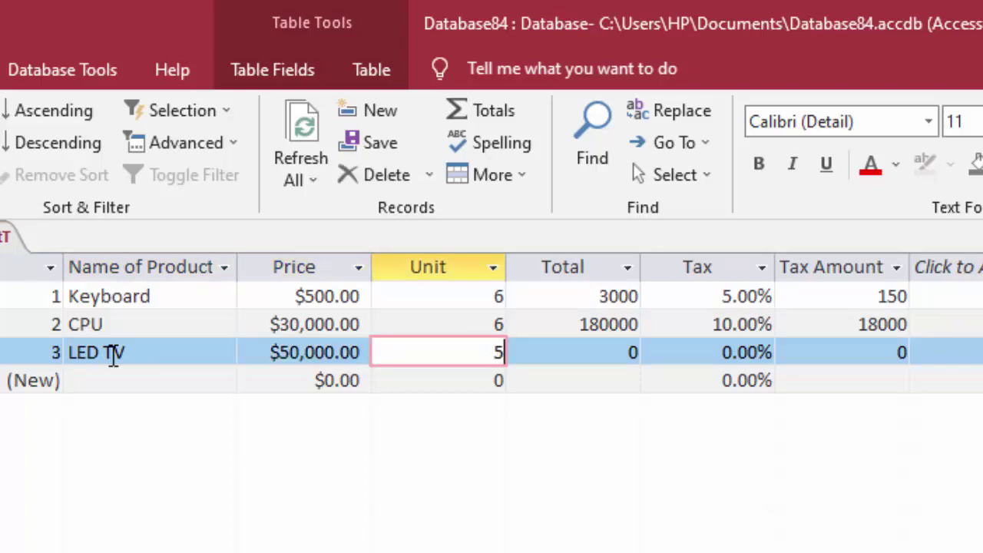
key(Tab)
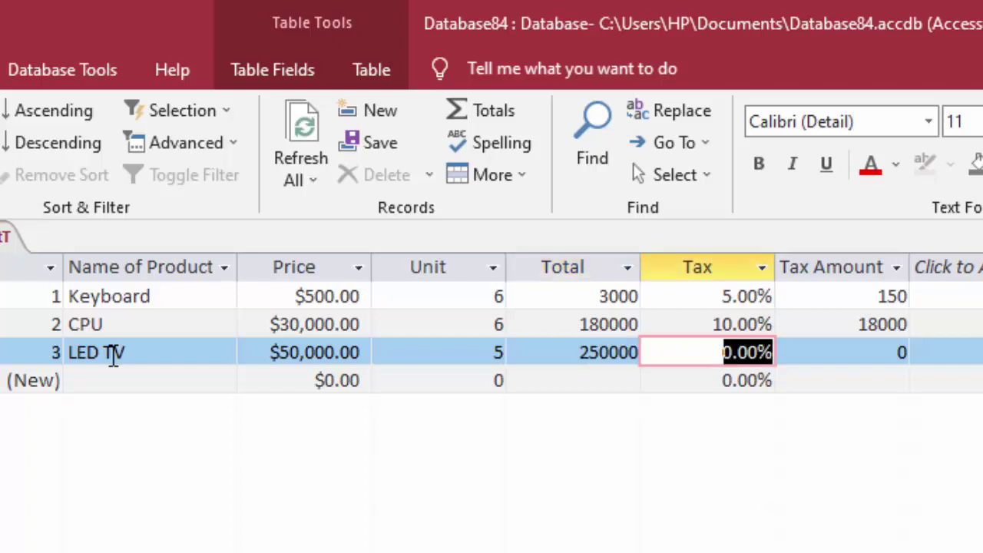
key(Tab)
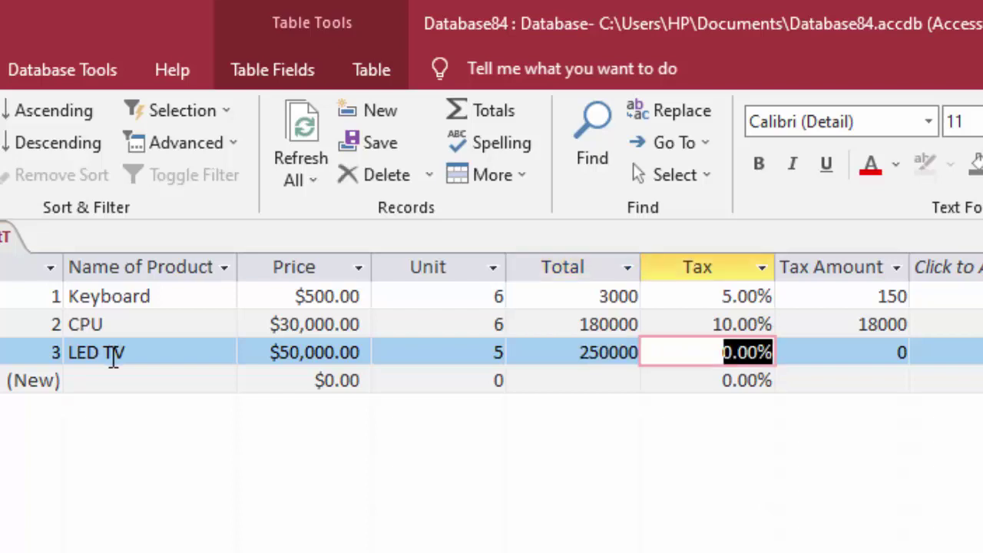
text(18)
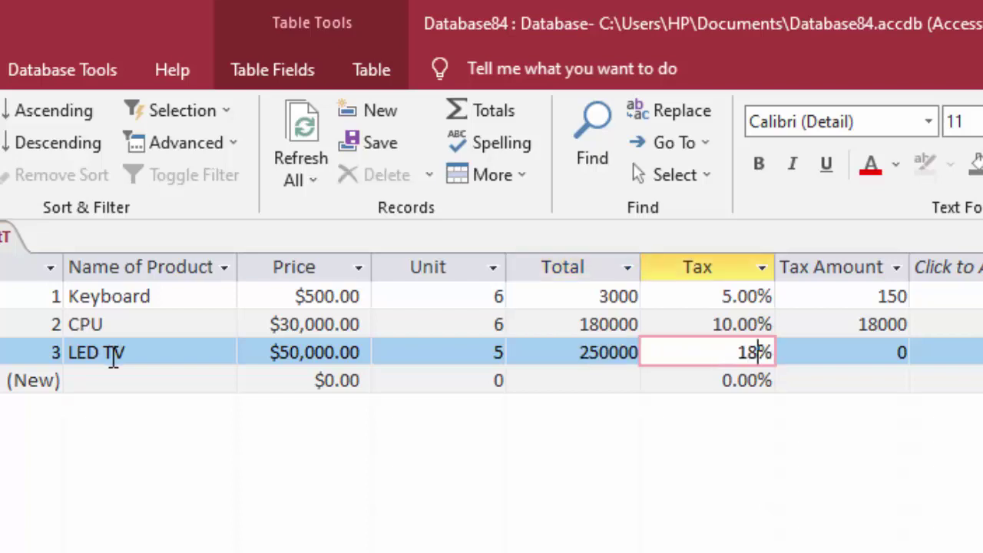
key(Tab)
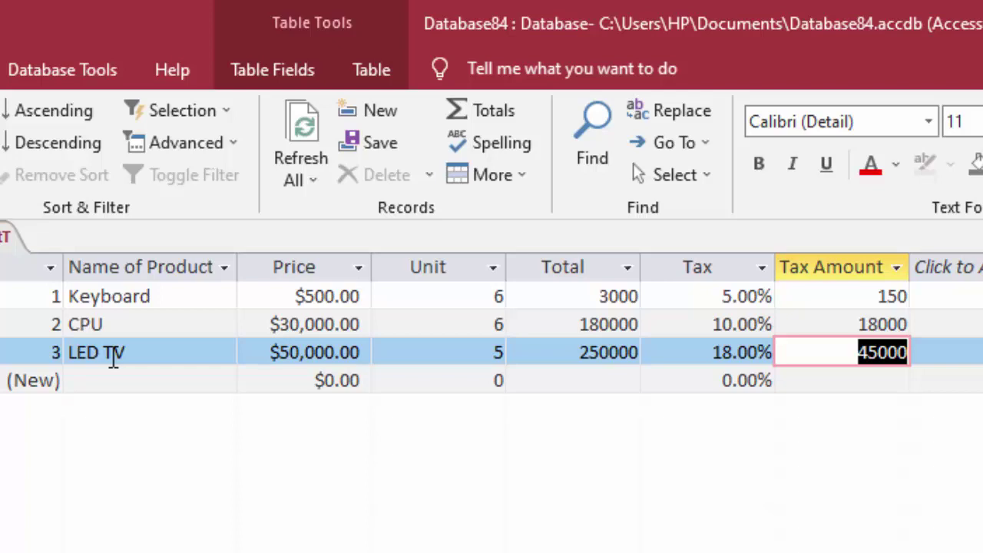